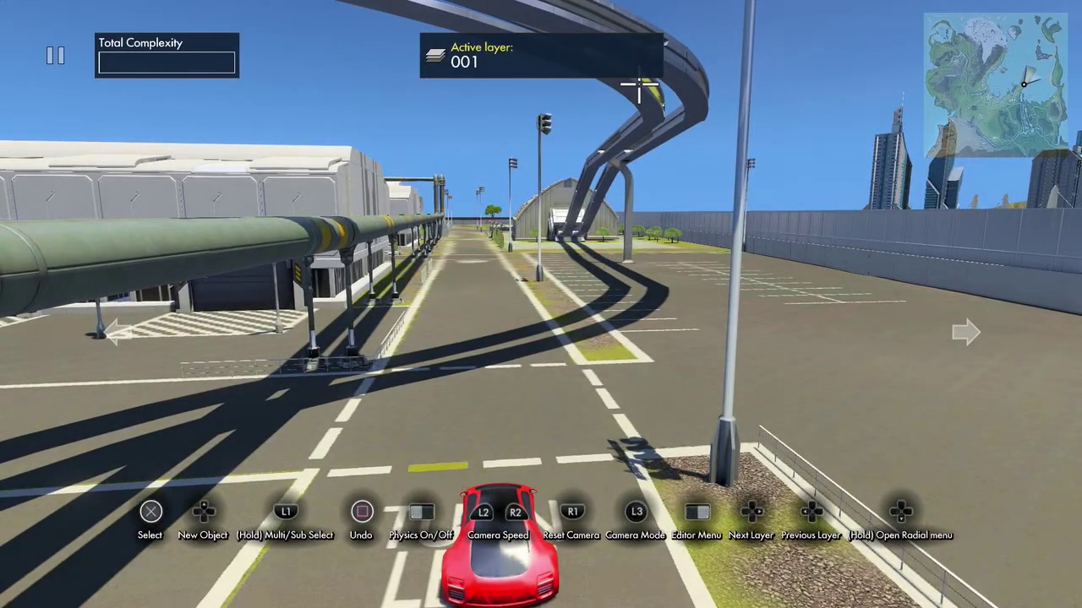
Add an Interval trigger to the scene and place it in front of the red car.
{"action": "key", "text": "Up"}
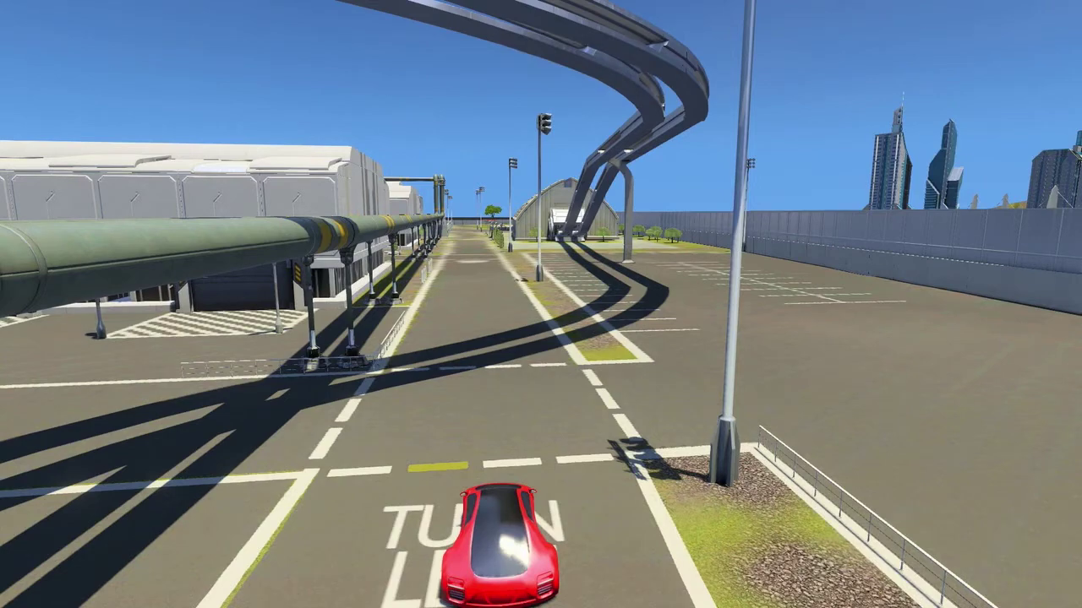
{"action": "key", "text": "Return"}
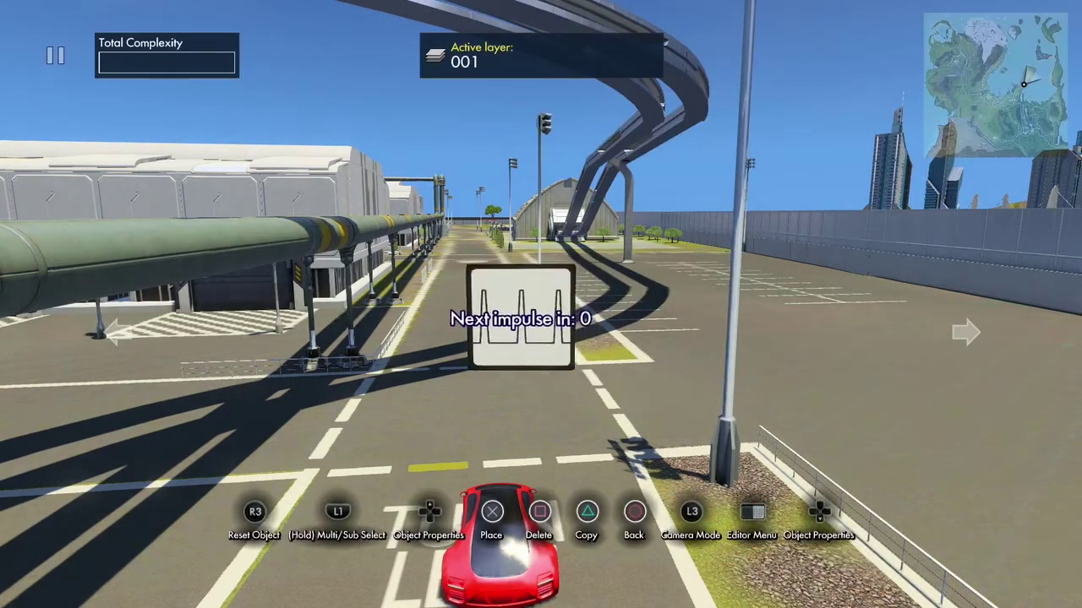
{"action": "key", "text": "Left"}
Add an Object position event and place it beside the interval trigger.
{"action": "key", "text": "Up"}
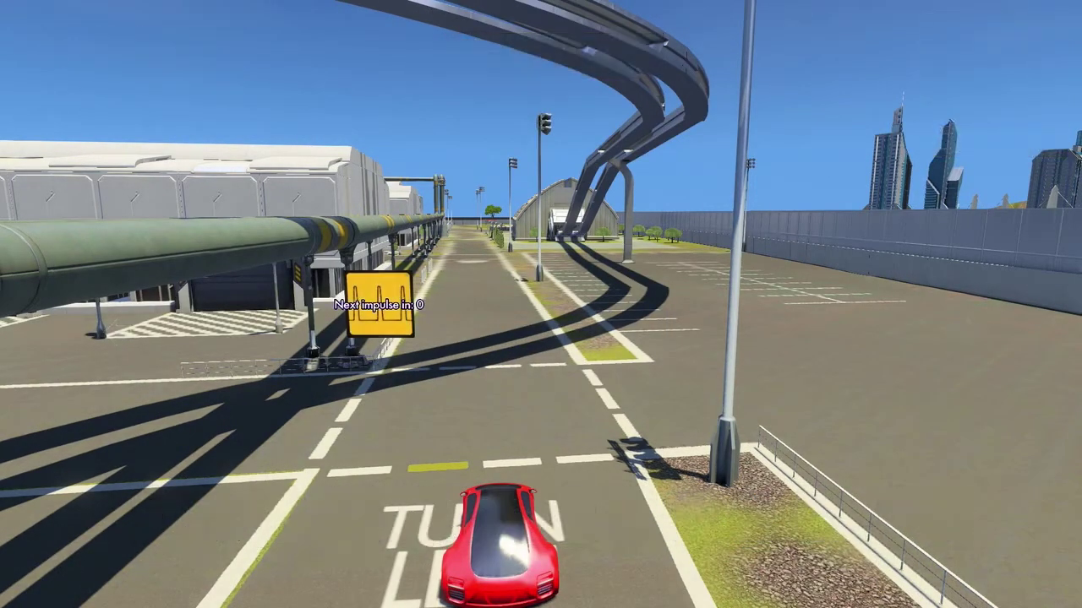
{"action": "key", "text": "Right"}
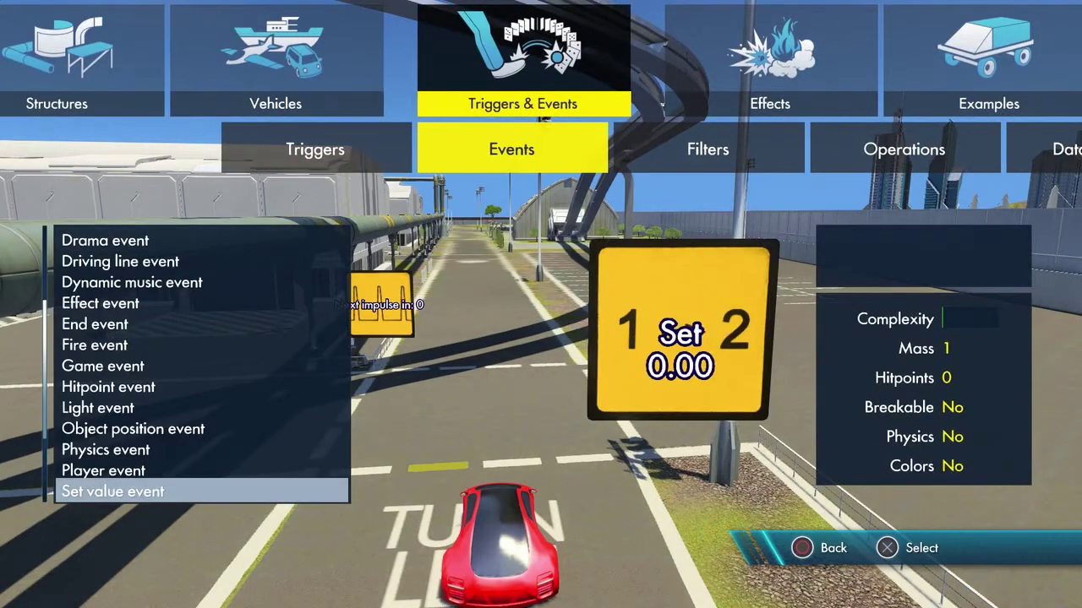
{"action": "key", "text": "Up"}
{"action": "key", "text": "Return"}
{"action": "key", "text": "Return"}
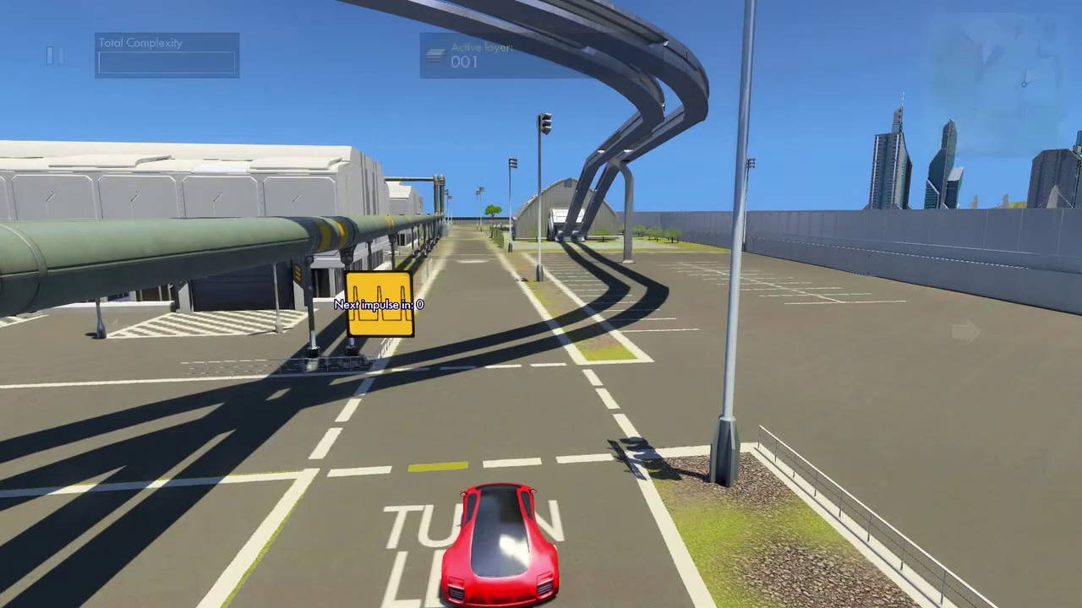
{"action": "key", "text": "Return"}
{"action": "key", "text": "Up"}
{"action": "key", "text": "Return"}
{"action": "key", "text": "Left"}
{"action": "key", "text": "Up"}
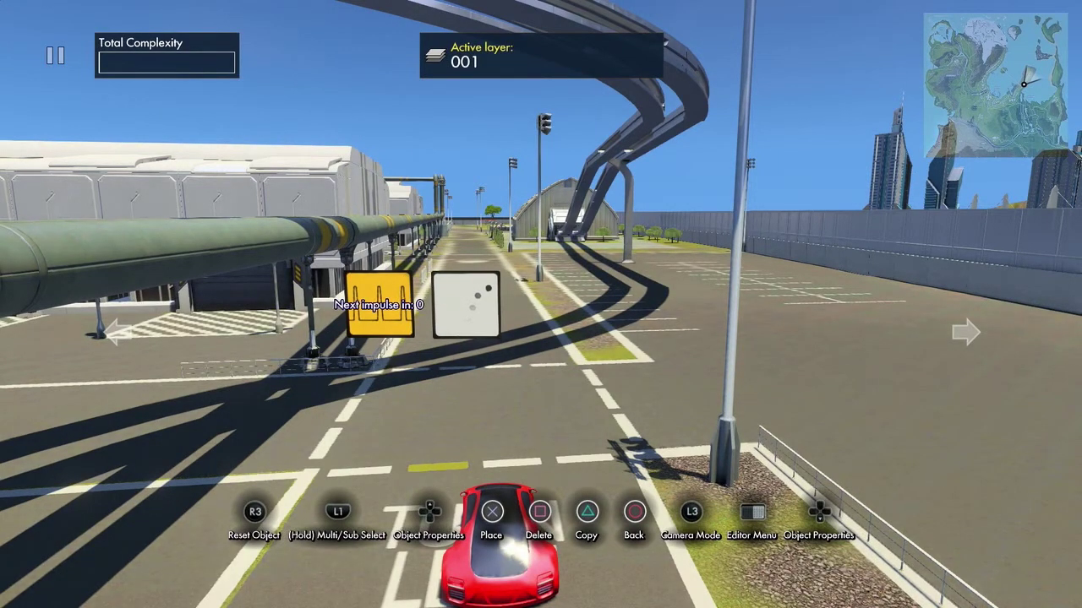
{"action": "key", "text": "Return"}
Add a Curve data source and place it directly above the object position event.
{"action": "key", "text": "Up"}
{"action": "key", "text": "Right"}
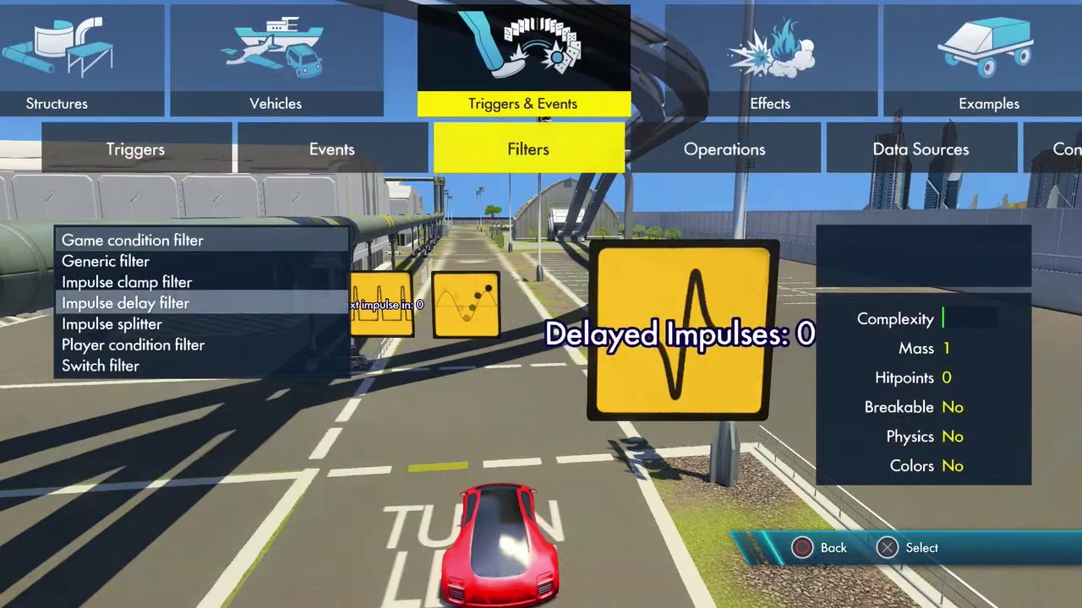
{"action": "key", "text": "Right"}
{"action": "key", "text": "Right"}
{"action": "key", "text": "Return"}
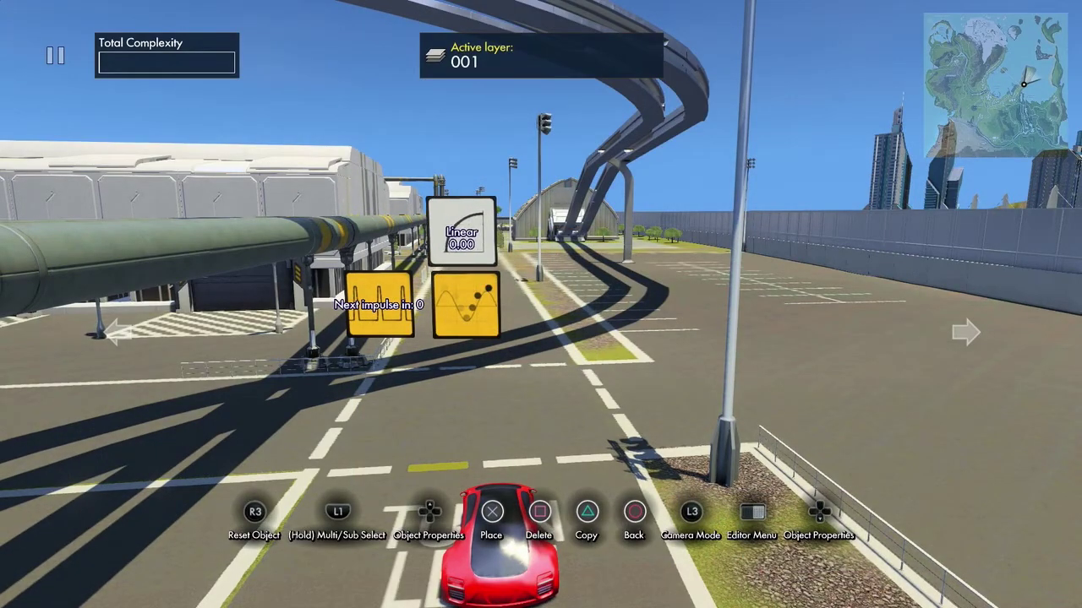
Set the curve data source's End value to 400.
{"action": "key", "text": "Up"}
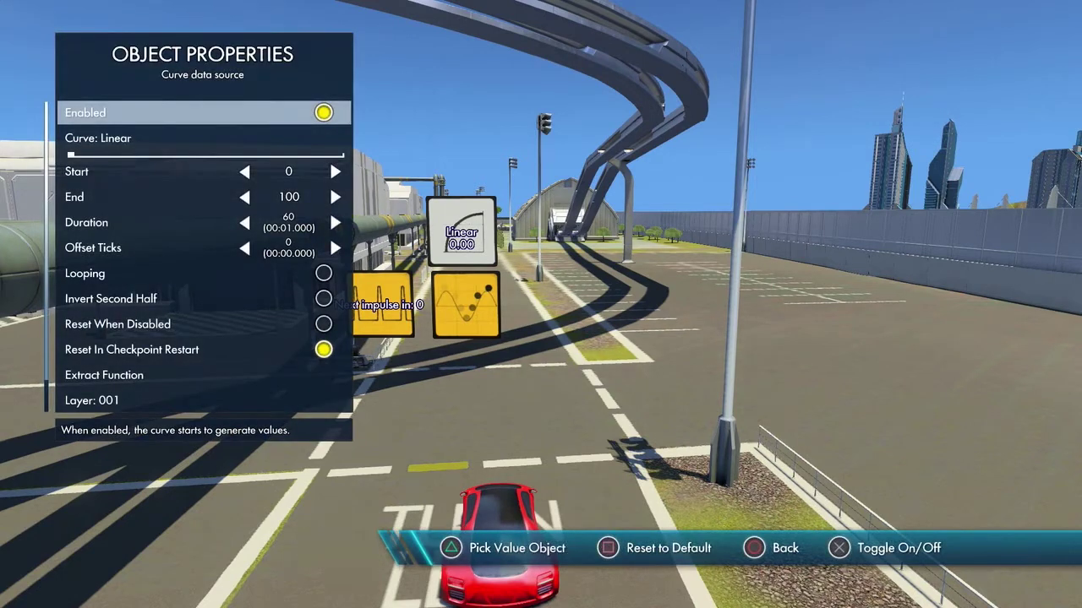
{"action": "key", "text": "Down"}
{"action": "key", "text": "Down"}
{"action": "key", "text": "Right"}
{"action": "key", "text": "Right"}
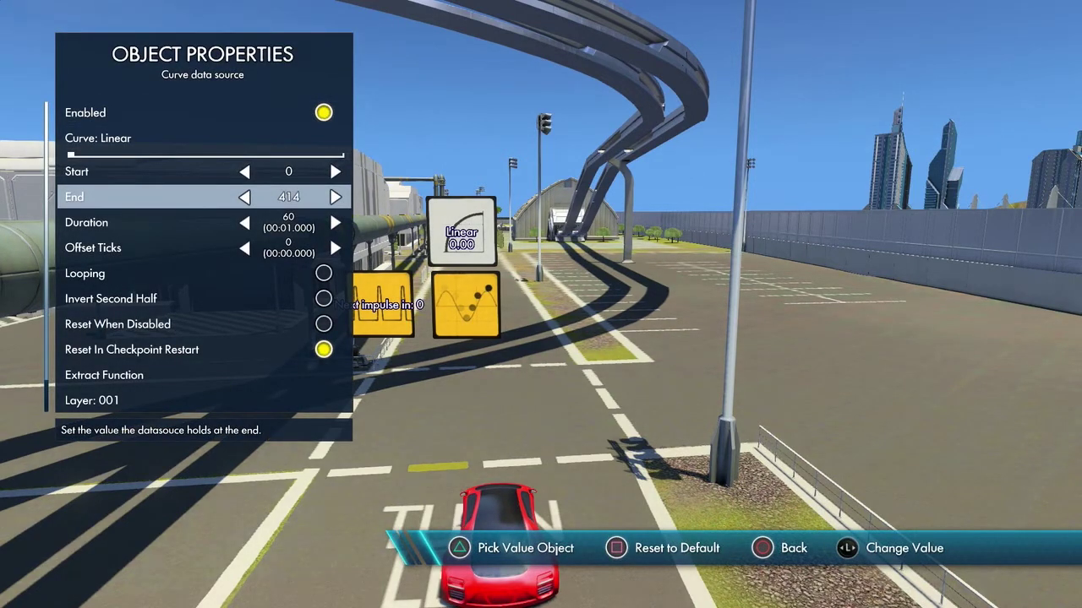
{"action": "key", "text": "Left"}
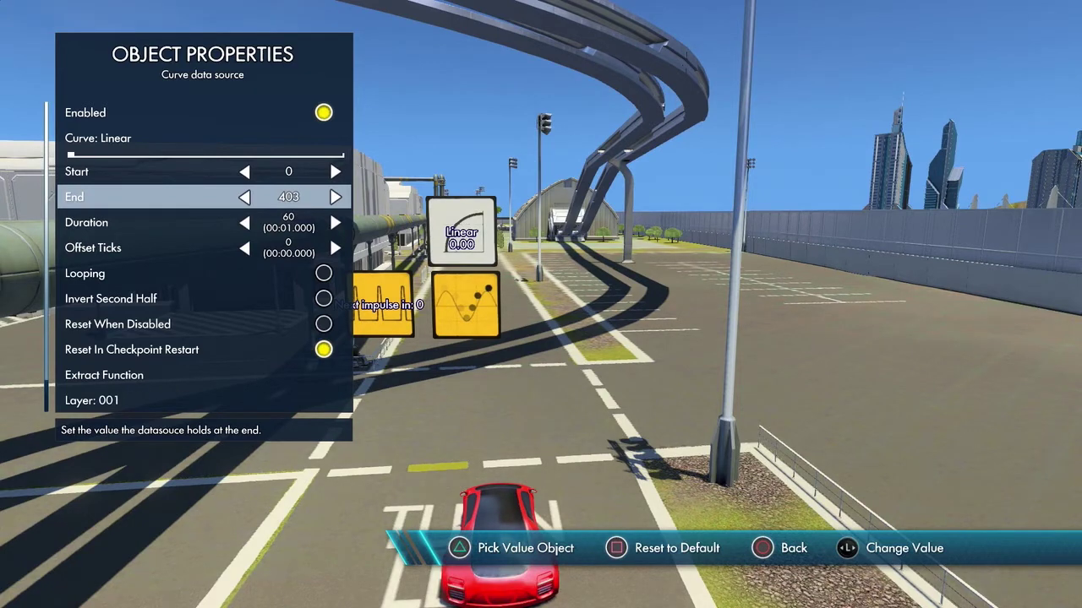
{"action": "key", "text": "Left"}
Set the curve data source's Duration to 1500 ticks (25 seconds) and turn off its Enabled option.
{"action": "key", "text": "Down"}
{"action": "key", "text": "Right"}
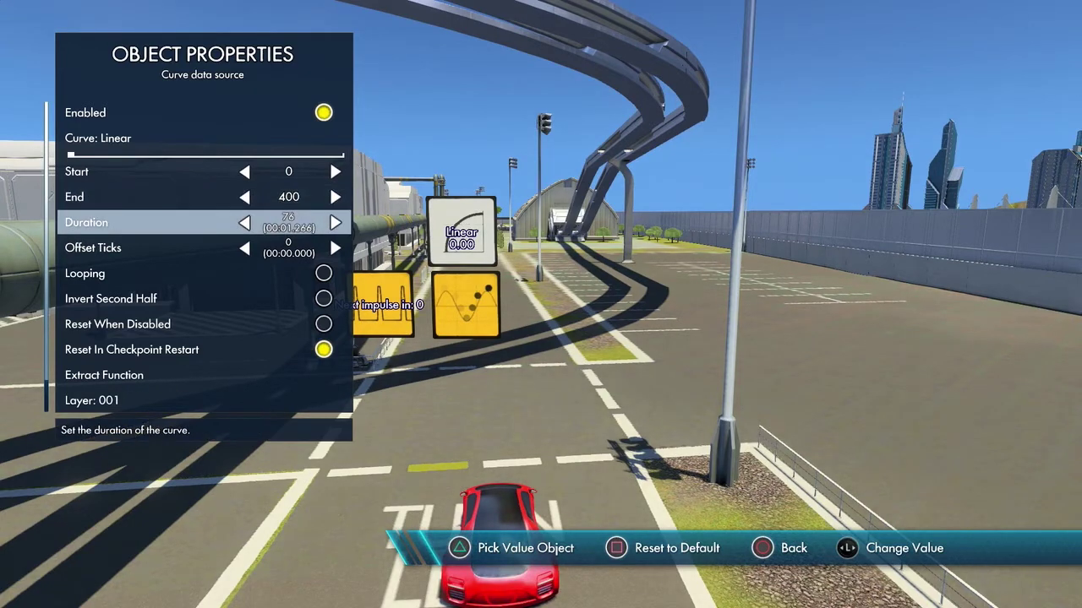
{"action": "key", "text": "Right"}
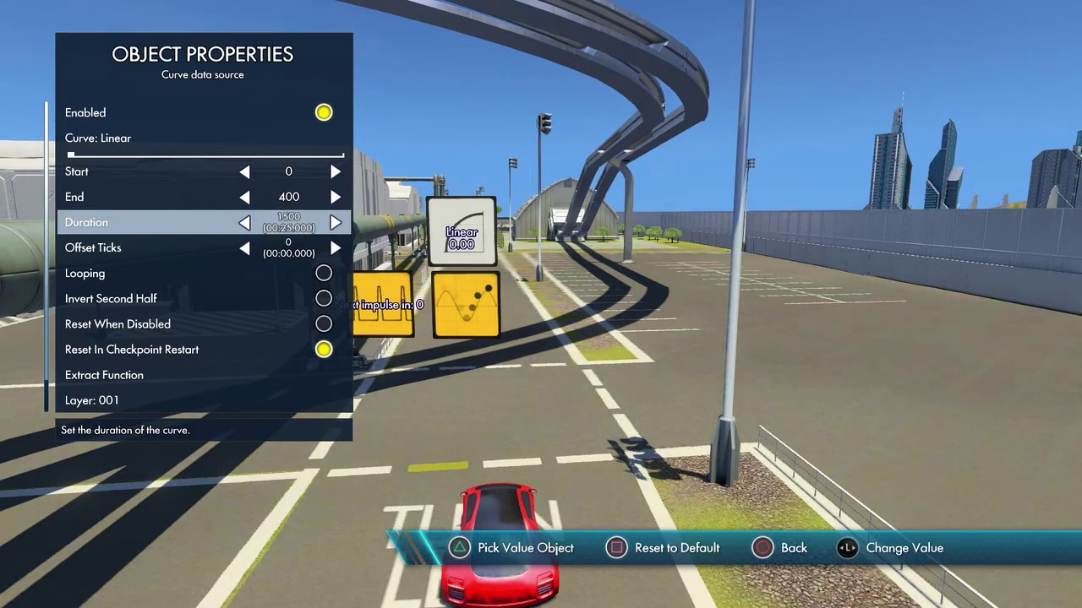
{"action": "key", "text": "Up"}
{"action": "key", "text": "Up"}
{"action": "key", "text": "Up"}
{"action": "key", "text": "Up"}
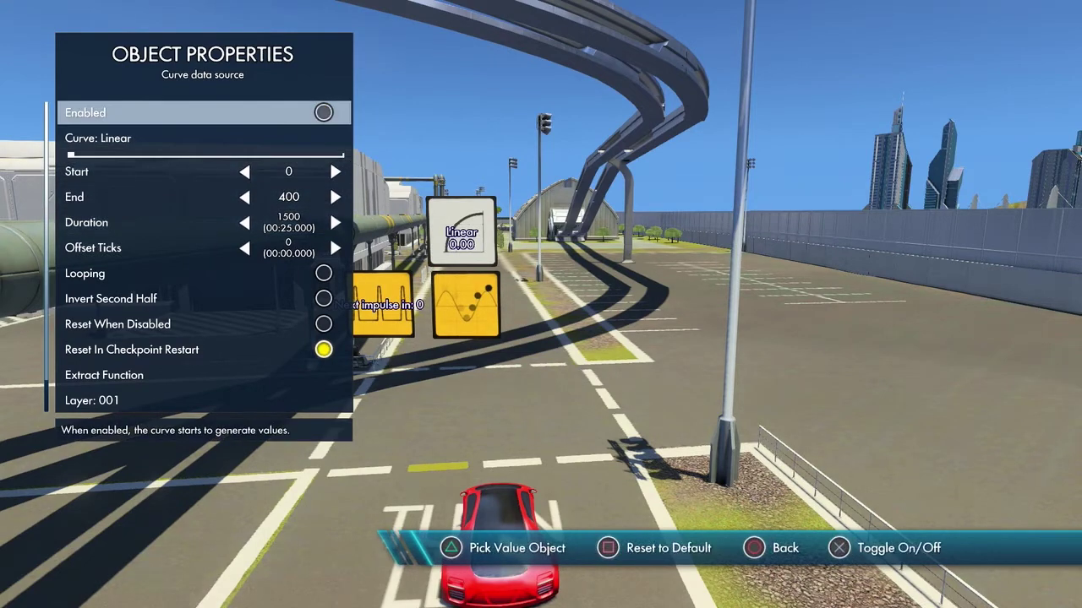
{"action": "key", "text": "Escape"}
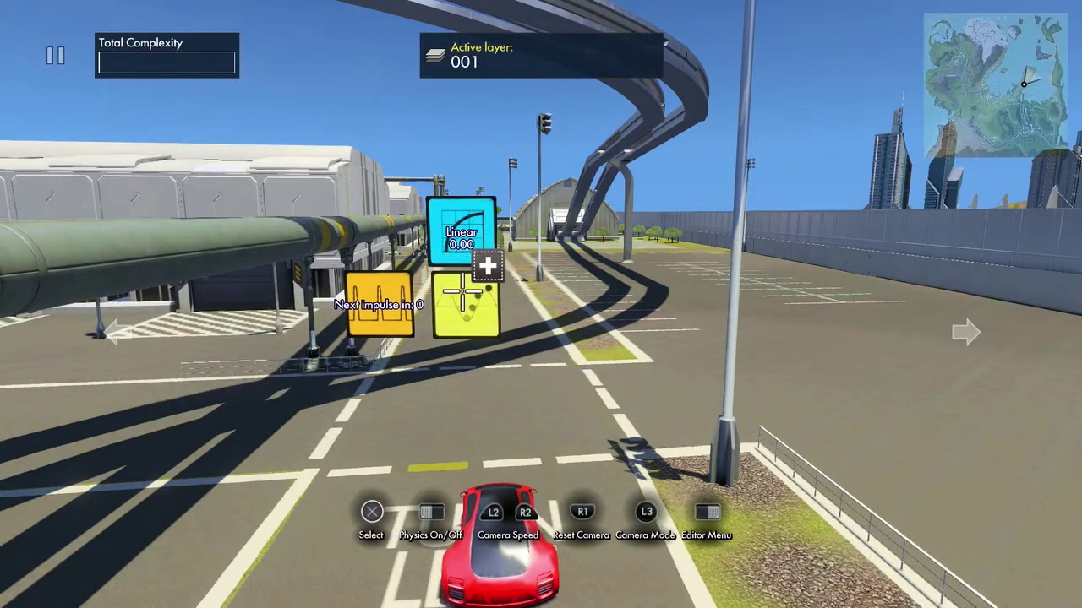
Link the Position X value of the object position event to the curve data source.
{"action": "left_click", "coordinate": [475, 293]}
{"action": "key", "text": "Down"}
{"action": "key", "text": "Down"}
{"action": "key", "text": "Down"}
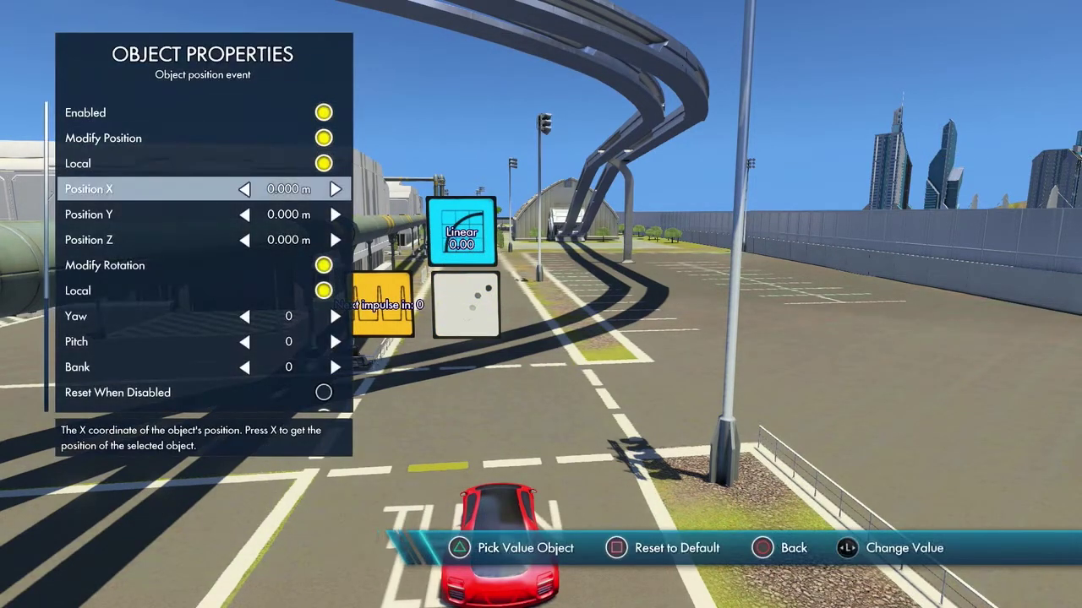
{"action": "key", "text": "Return"}
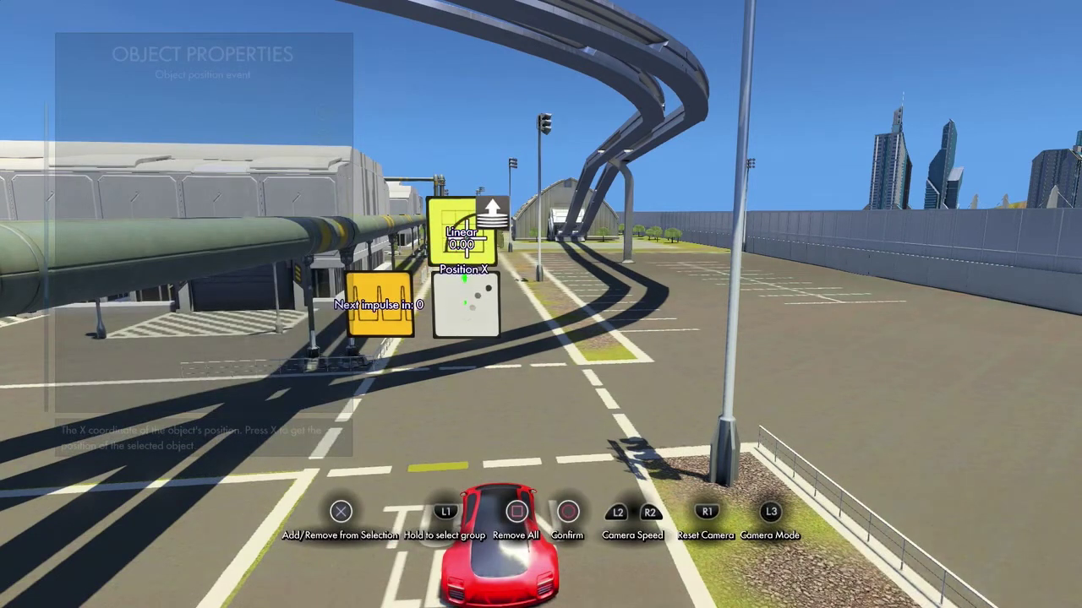
{"action": "key", "text": "Return"}
Assign the red car as the object moved by the object position event.
{"action": "key", "text": "Down"}
{"action": "key", "text": "Down"}
{"action": "key", "text": "Down"}
{"action": "key", "text": "Down"}
{"action": "key", "text": "Down"}
{"action": "key", "text": "Down"}
{"action": "key", "text": "Down"}
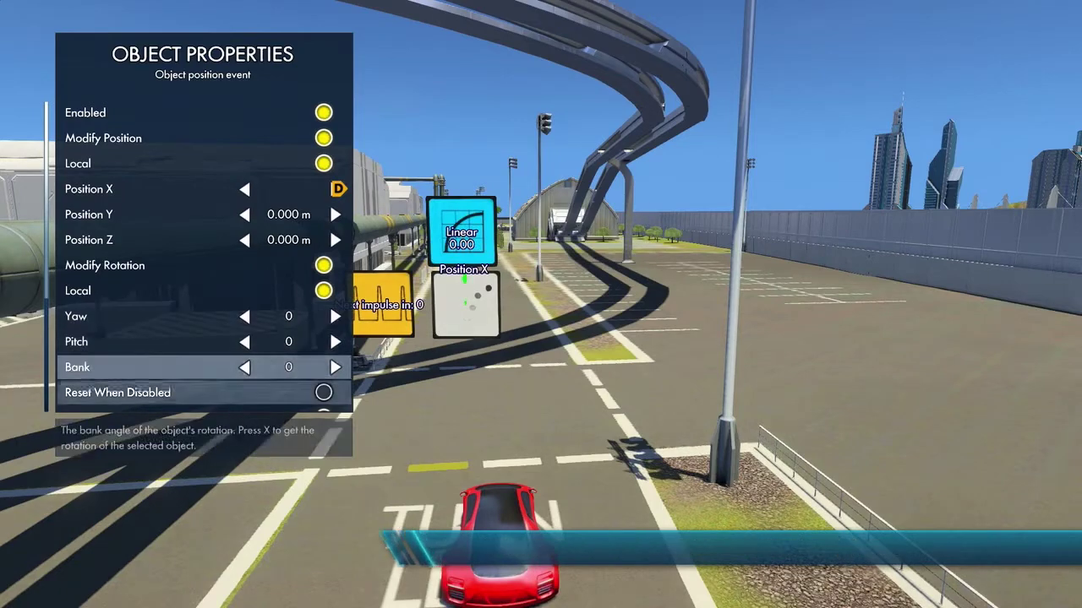
{"action": "key", "text": "Down"}
{"action": "key", "text": "Down"}
{"action": "key", "text": "Down"}
{"action": "key", "text": "Down"}
{"action": "key", "text": "Return"}
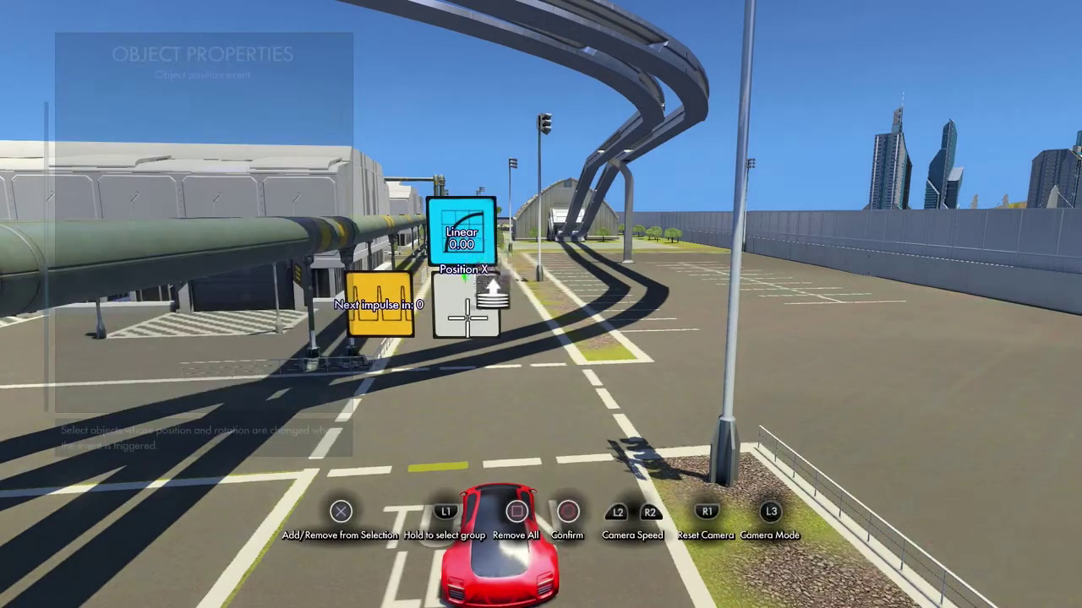
{"action": "key", "text": "Return"}
{"action": "key", "text": "Escape"}
{"action": "key", "text": "Escape"}
Set the interval trigger's Interval to 1 tick.
{"action": "key", "text": "Return"}
{"action": "key", "text": "Left"}
{"action": "key", "text": "Return"}
{"action": "key", "text": "Up"}
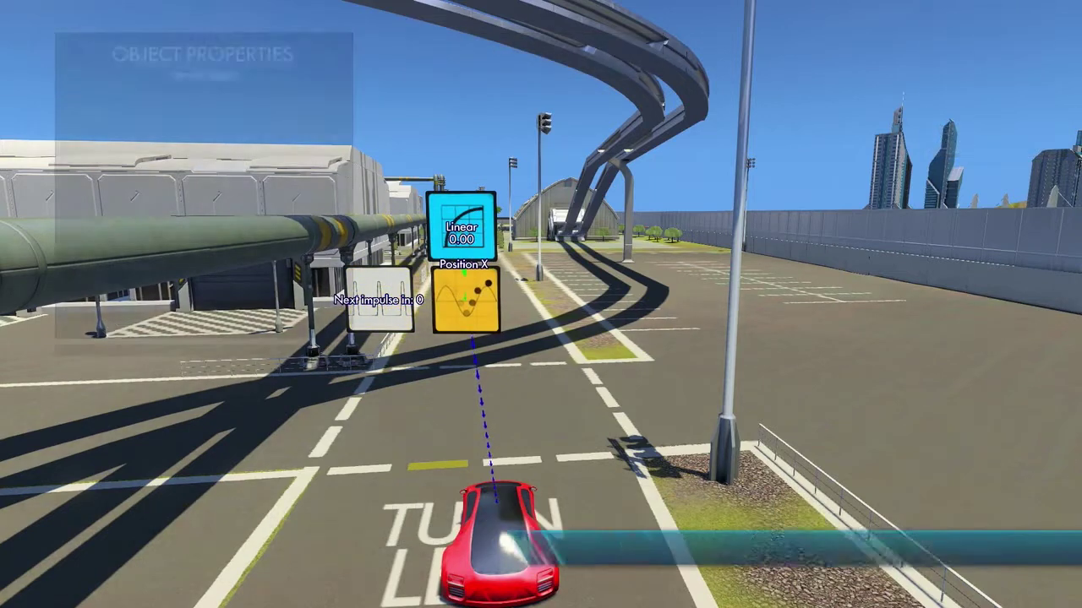
{"action": "key", "text": "Down"}
{"action": "key", "text": "Down"}
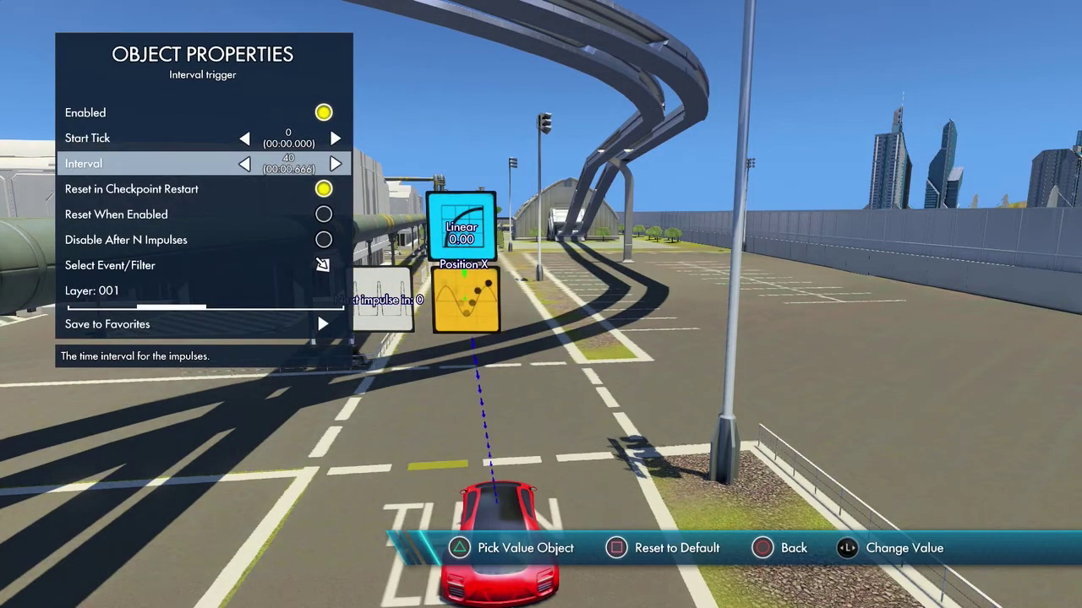
Make the object position event the impulse target of the interval trigger.
{"action": "key", "text": "Down"}
{"action": "key", "text": "Down"}
{"action": "key", "text": "Down"}
{"action": "key", "text": "Down"}
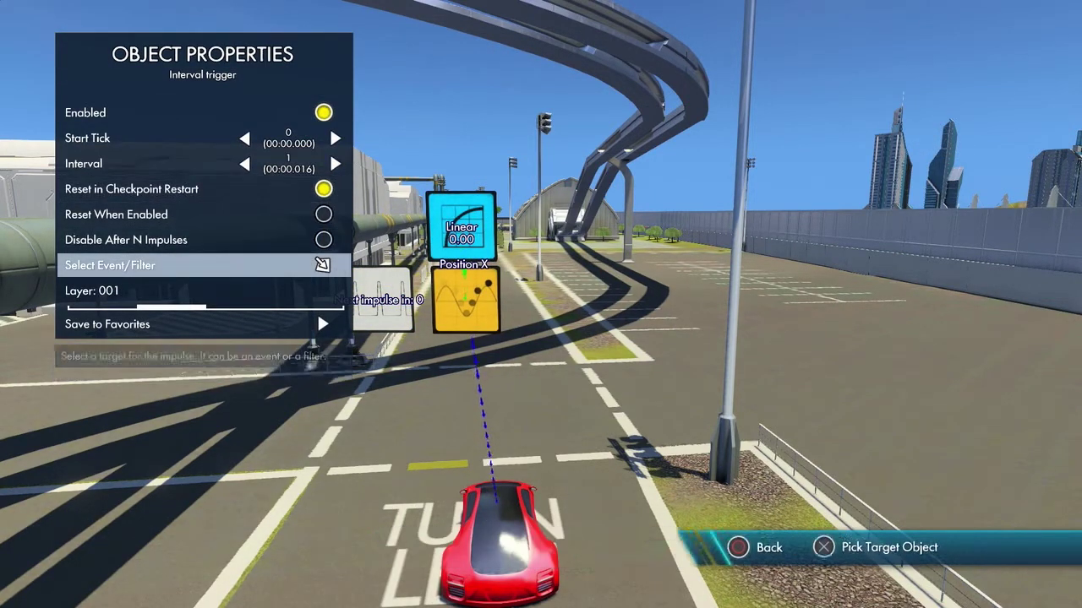
{"action": "key", "text": "Return"}
{"action": "key", "text": "Return"}
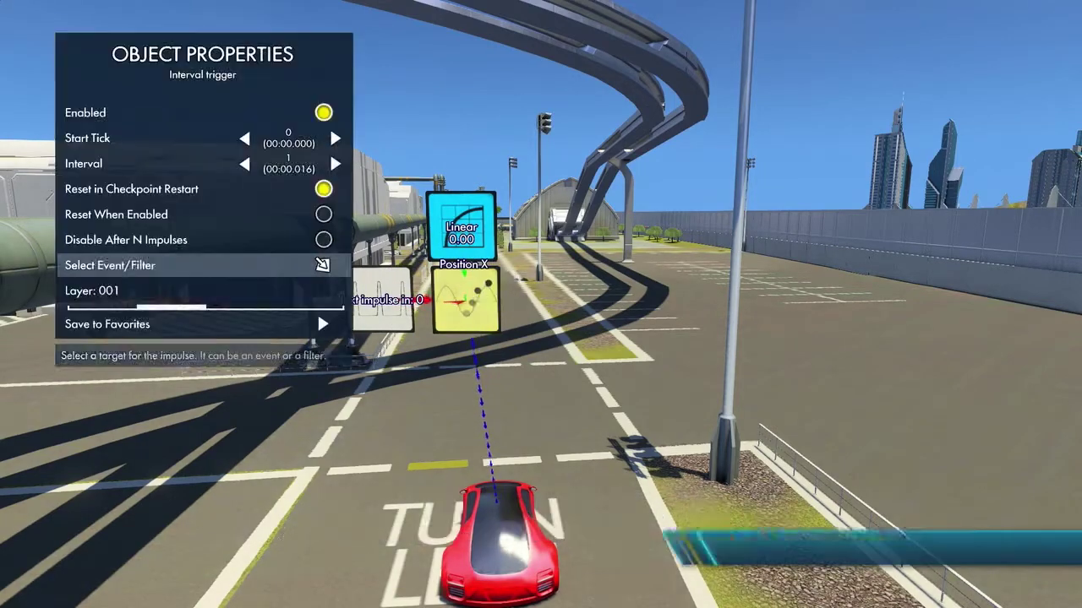
{"action": "key", "text": "Escape"}
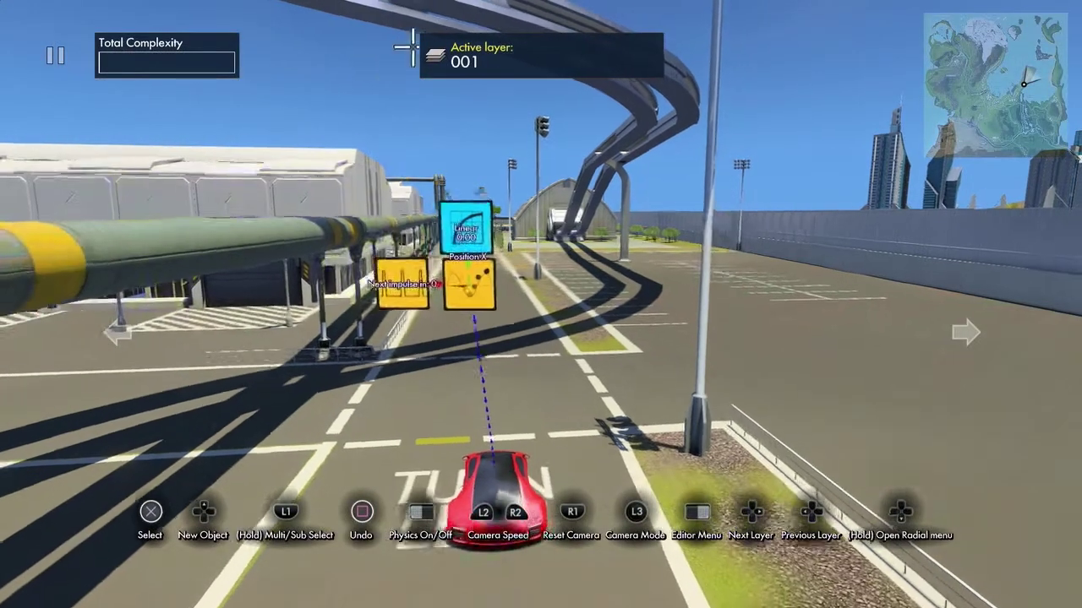
Add a State event and place it above the interval trigger.
{"action": "key", "text": "Up"}
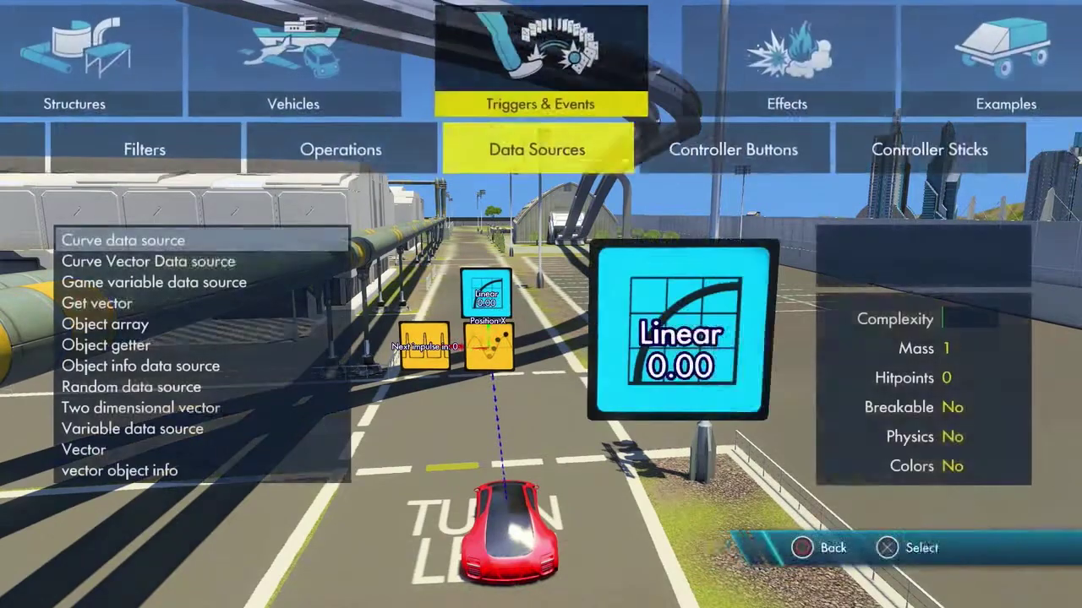
{"action": "key", "text": "Left"}
{"action": "key", "text": "Left"}
{"action": "key", "text": "Left"}
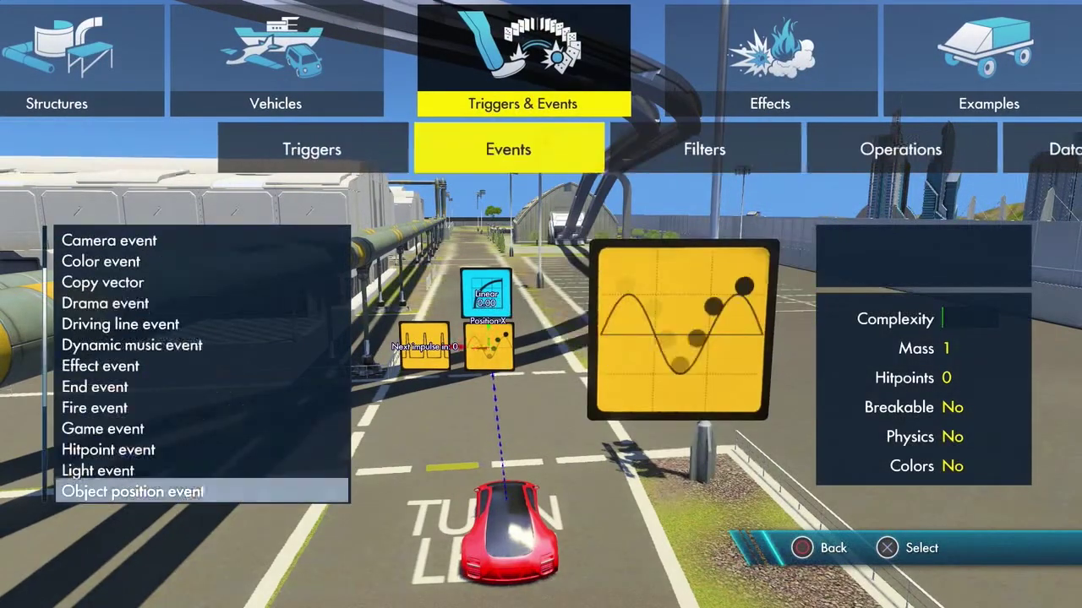
{"action": "key", "text": "Down"}
{"action": "key", "text": "Down"}
{"action": "key", "text": "Down"}
{"action": "key", "text": "Down"}
{"action": "key", "text": "Down"}
{"action": "key", "text": "Down"}
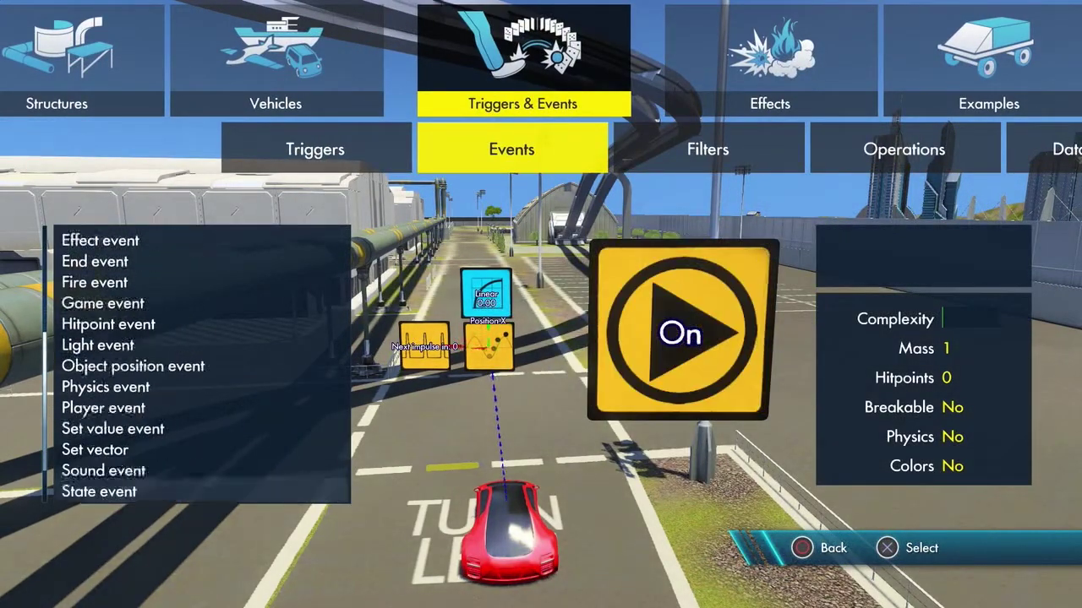
{"action": "key", "text": "Return"}
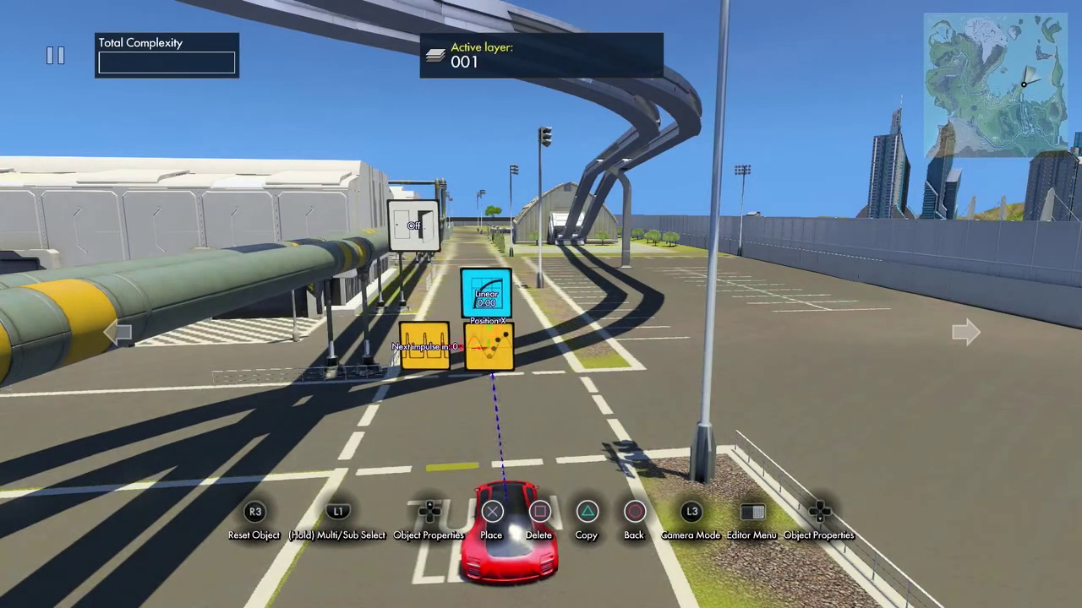
Set the state event's Type to On.
{"action": "key", "text": "Up"}
{"action": "key", "text": "Down"}
{"action": "key", "text": "Right"}
{"action": "key", "text": "Down"}
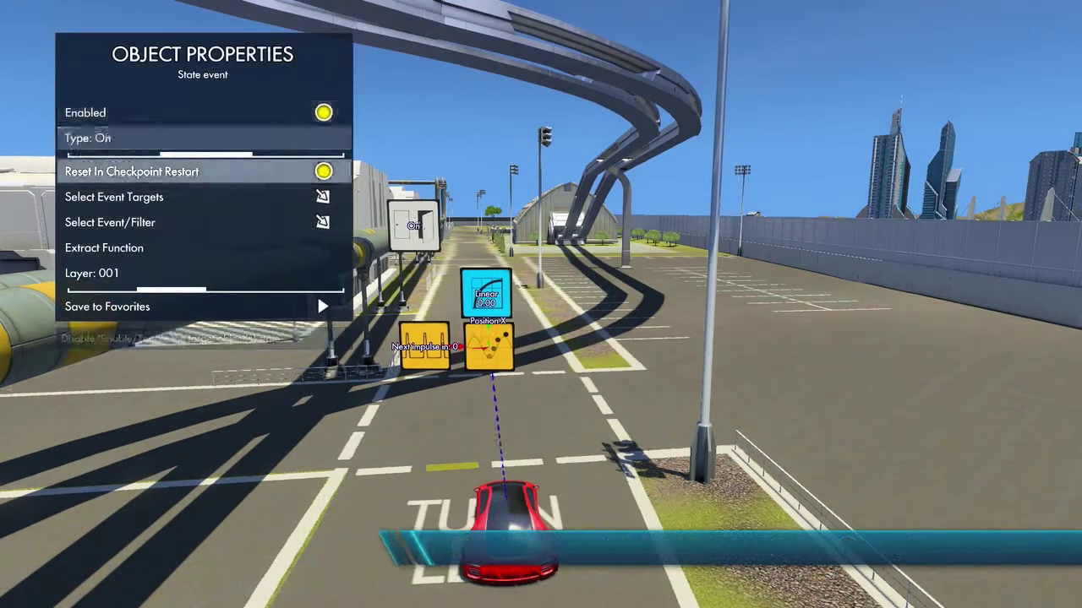
Make the curve data source, the object position event and the interval trigger targets of the state event.
{"action": "key", "text": "Escape"}
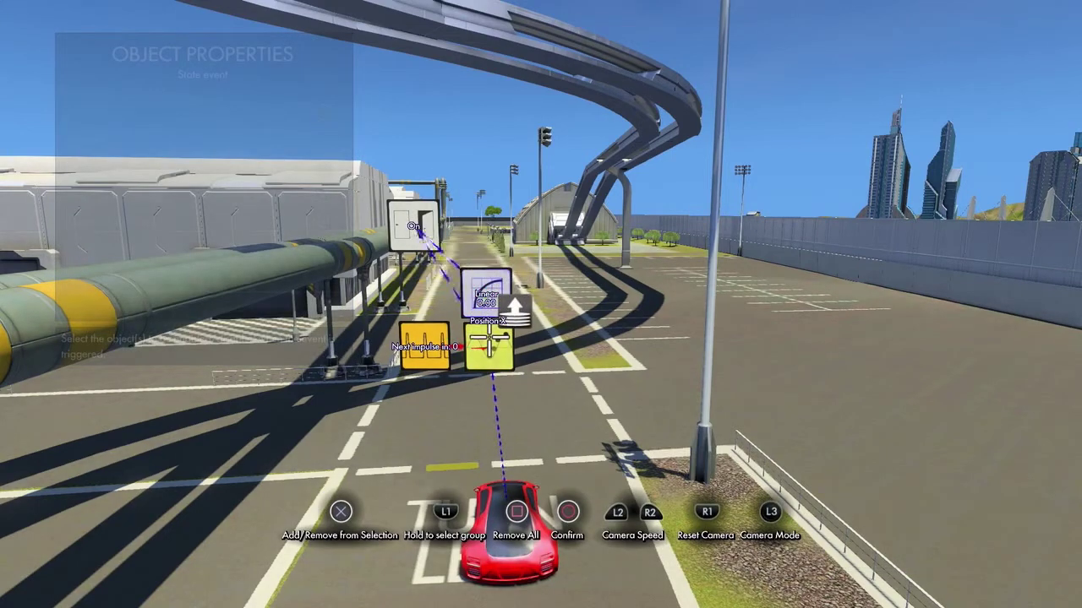
{"action": "key", "text": "Escape"}
{"action": "key", "text": "Return"}
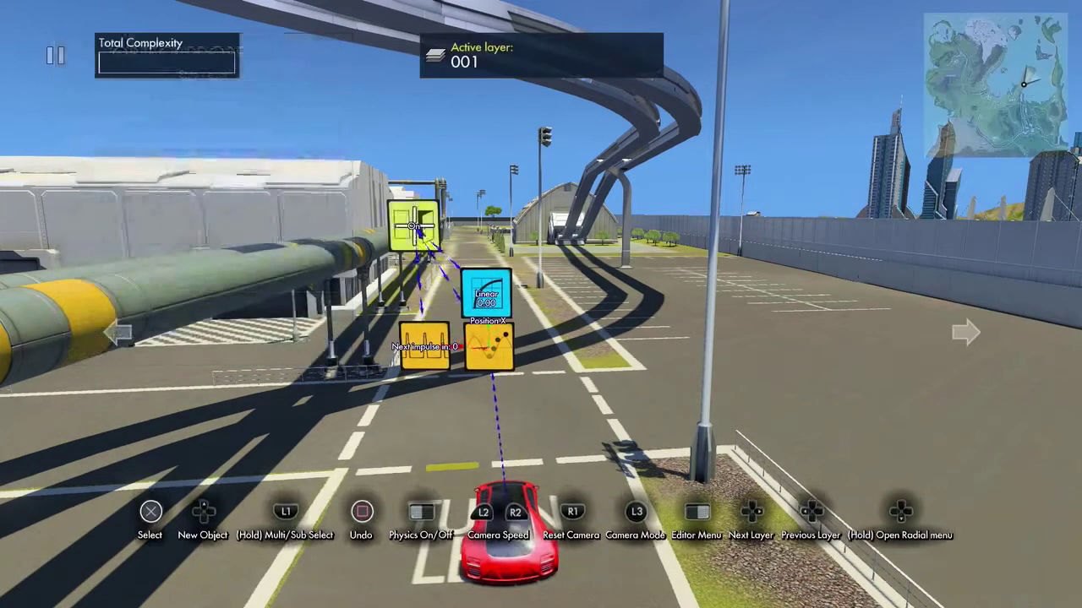
Add a second Interval trigger and place it beside the state event.
{"action": "key", "text": "n"}
{"action": "key", "text": "Left"}
{"action": "key", "text": "Down"}
{"action": "key", "text": "Down"}
{"action": "key", "text": "Down"}
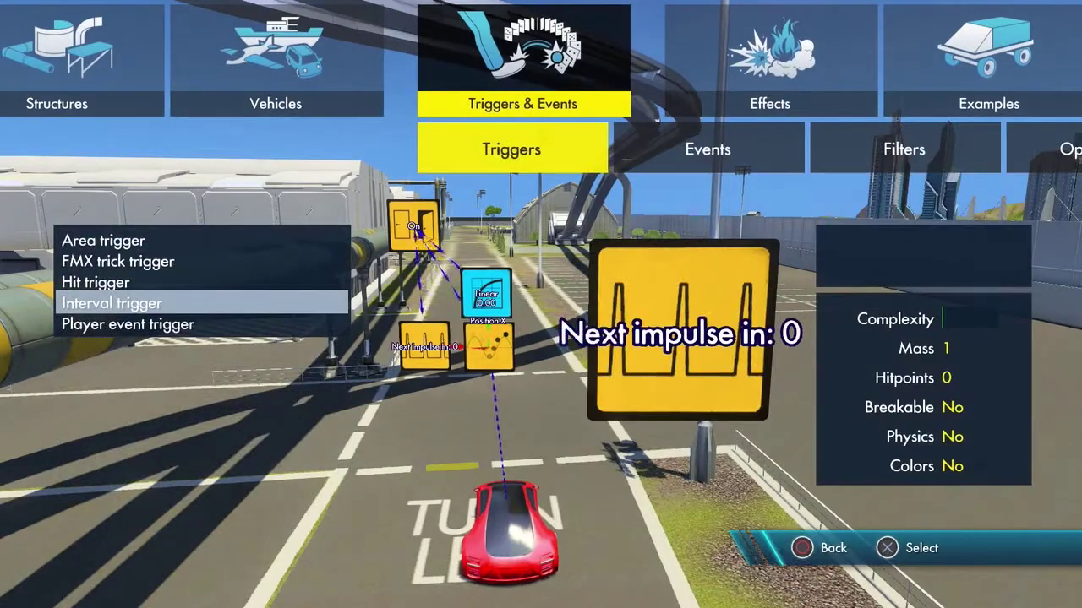
{"action": "key", "text": "Return"}
{"action": "key", "text": "Return"}
{"action": "key", "text": "Return"}
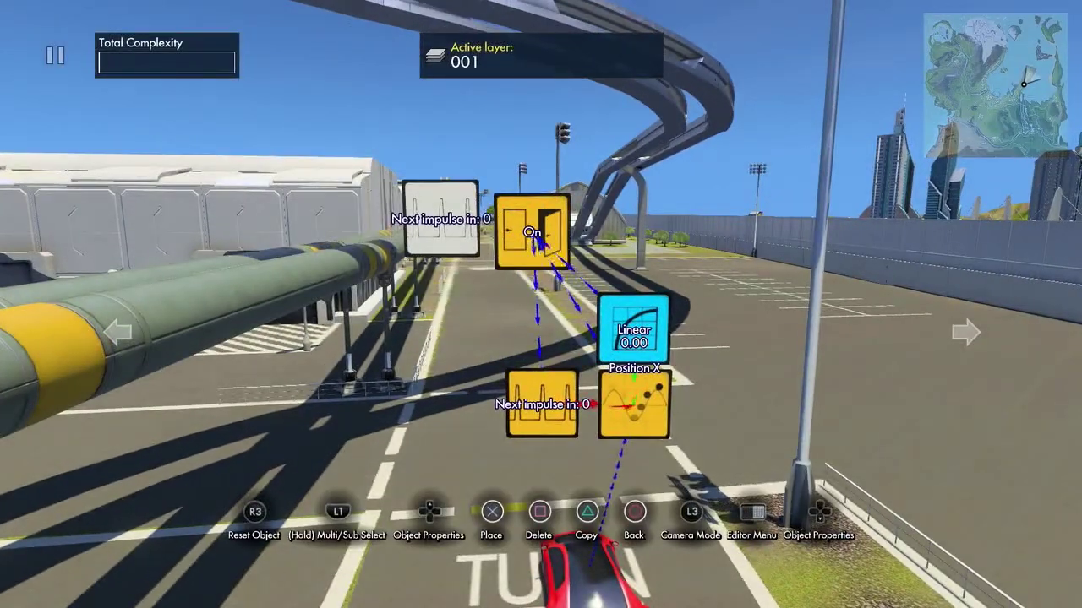
Set the second interval trigger's Interval to 1 tick and enable Disable After N Impulses.
{"action": "key", "text": "Up"}
{"action": "key", "text": "Down"}
{"action": "key", "text": "Down"}
{"action": "key", "text": "Left"}
{"action": "key", "text": "Down"}
{"action": "key", "text": "Down"}
{"action": "key", "text": "Down"}
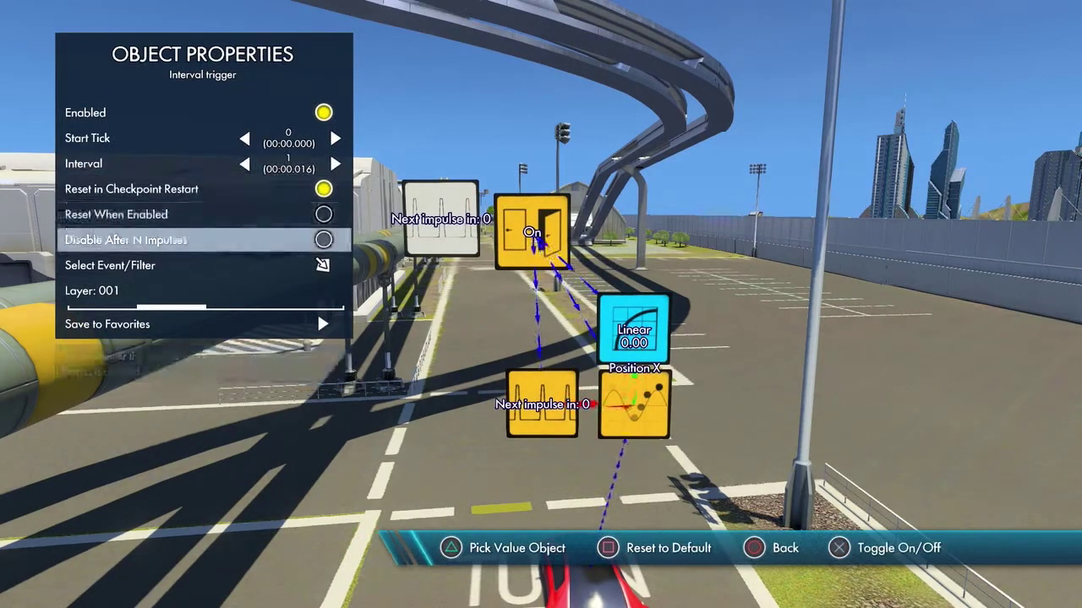
{"action": "key", "text": "Return"}
Make the state event the target of the second interval trigger and run the physics to test the car's movement.
{"action": "key", "text": "Down"}
{"action": "key", "text": "Down"}
{"action": "key", "text": "Return"}
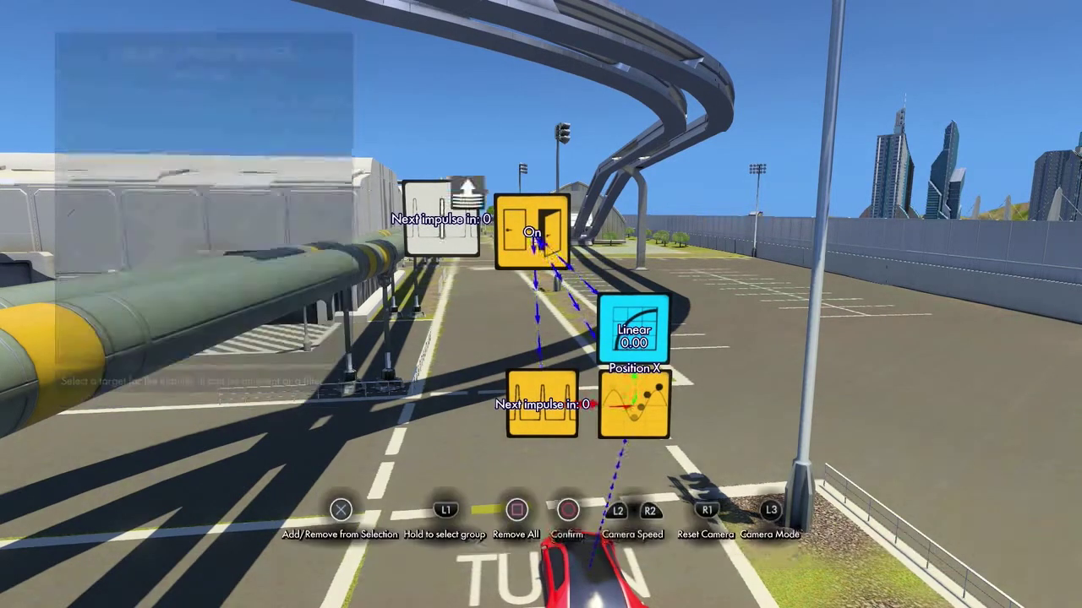
{"action": "key", "text": "Escape"}
{"action": "key", "text": "Escape"}
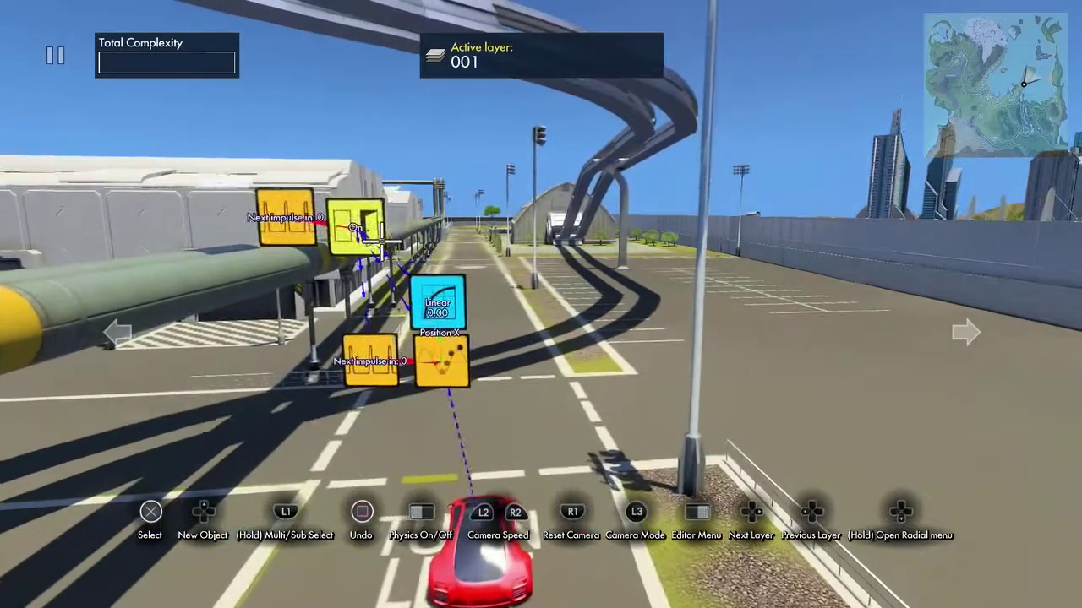
{"action": "key", "text": "space"}
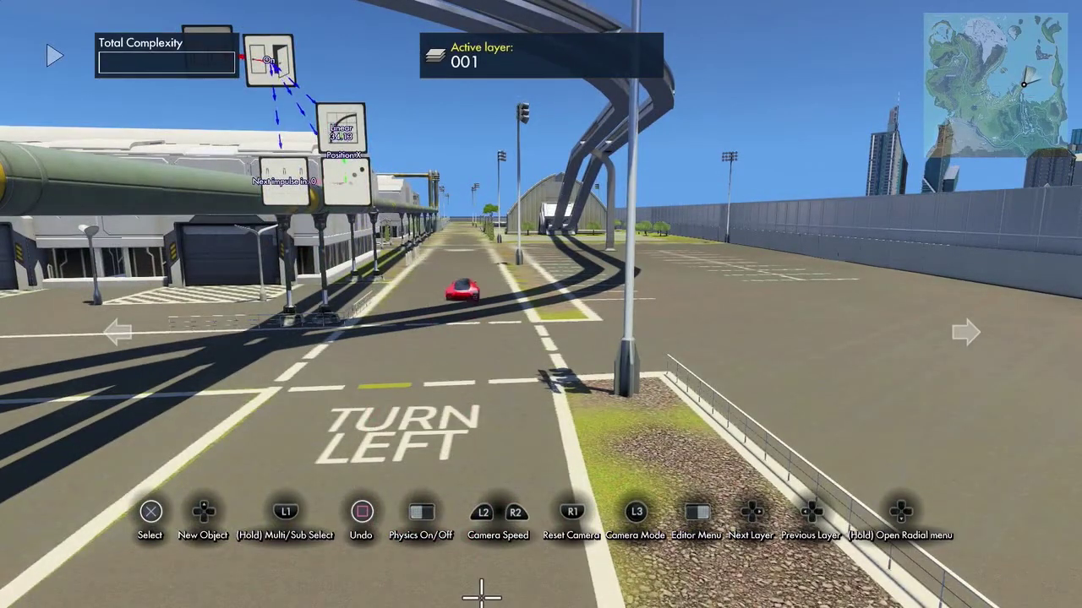
{"action": "key", "text": "space"}
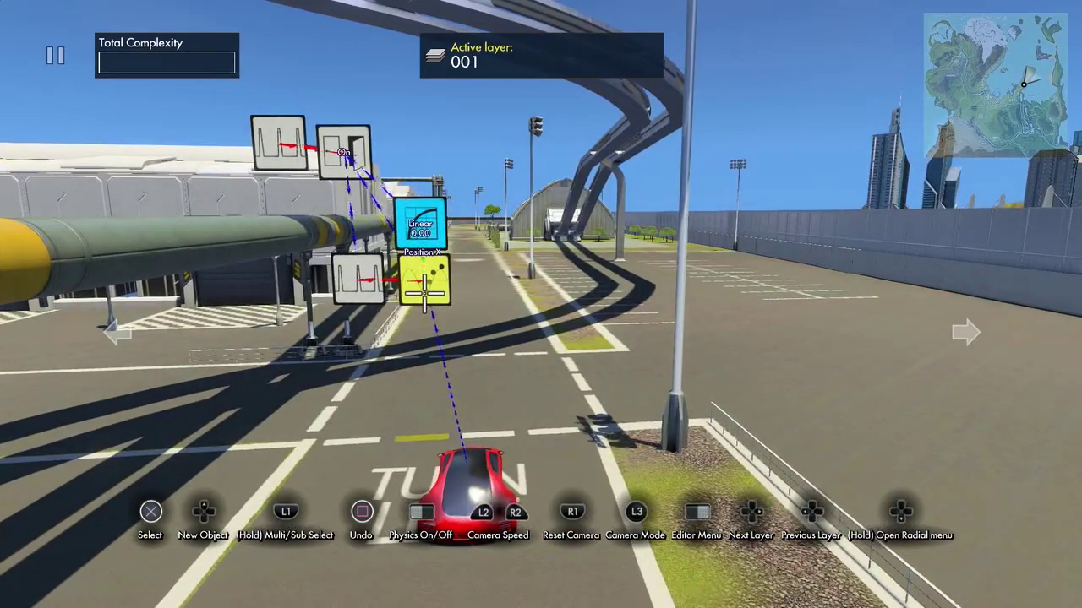
Add a Variable data source and place it below the object position event.
{"action": "key", "text": "Up"}
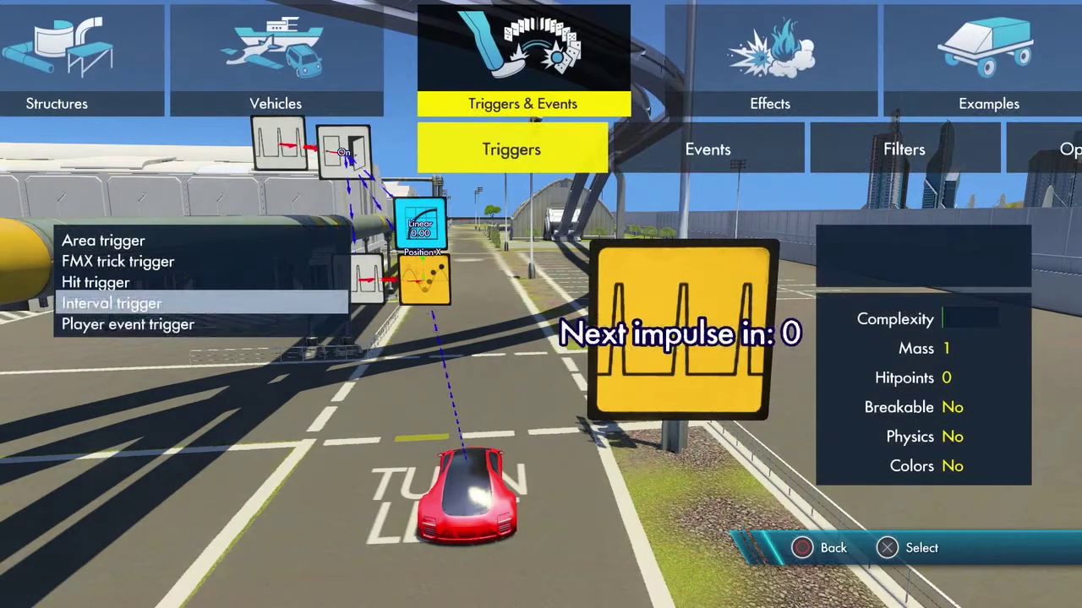
{"action": "key", "text": "Right"}
{"action": "key", "text": "Right"}
{"action": "key", "text": "Right"}
{"action": "key", "text": "Right"}
{"action": "key", "text": "Down"}
{"action": "key", "text": "Down"}
{"action": "key", "text": "Down"}
{"action": "key", "text": "Down"}
{"action": "key", "text": "Down"}
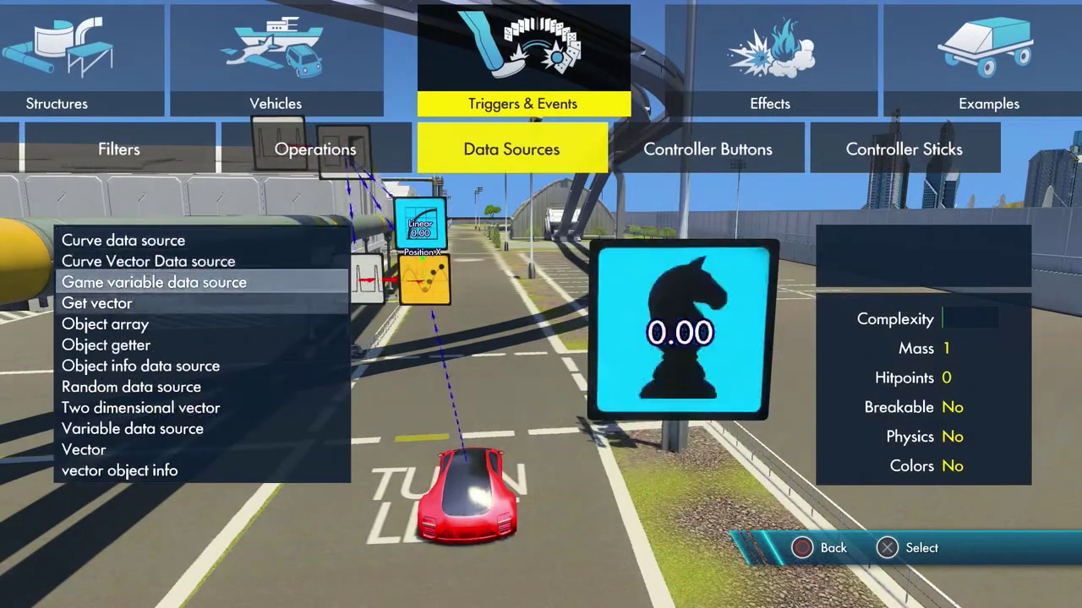
{"action": "key", "text": "Down"}
{"action": "key", "text": "Down"}
{"action": "key", "text": "Down"}
{"action": "key", "text": "Down"}
{"action": "key", "text": "Return"}
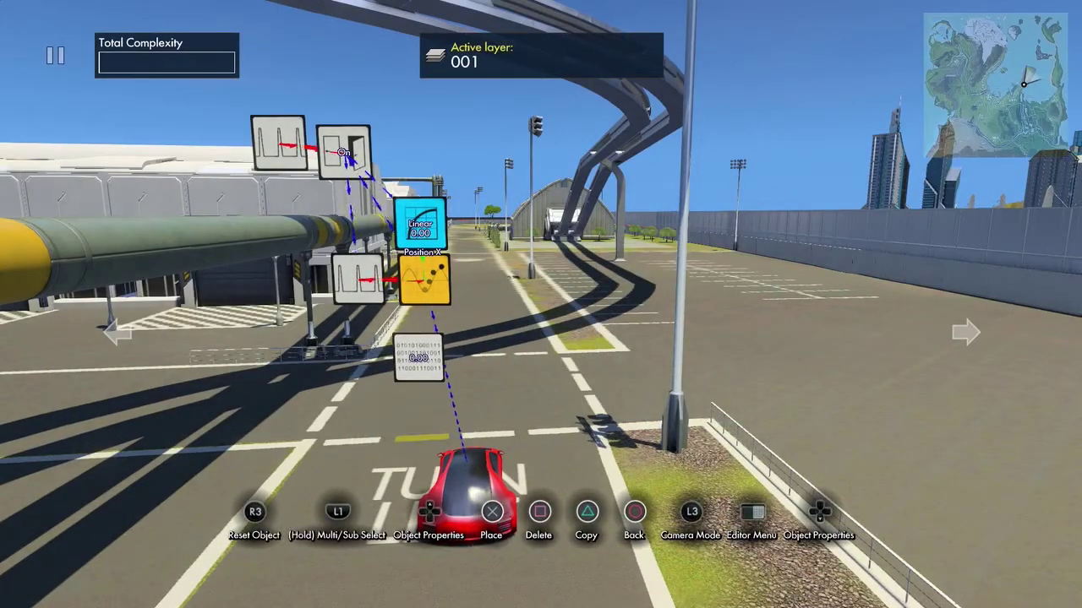
{"action": "key", "text": "Return"}
Link the object position event's Yaw to the variable data source.
{"action": "key", "text": "Return"}
{"action": "key", "text": "Right"}
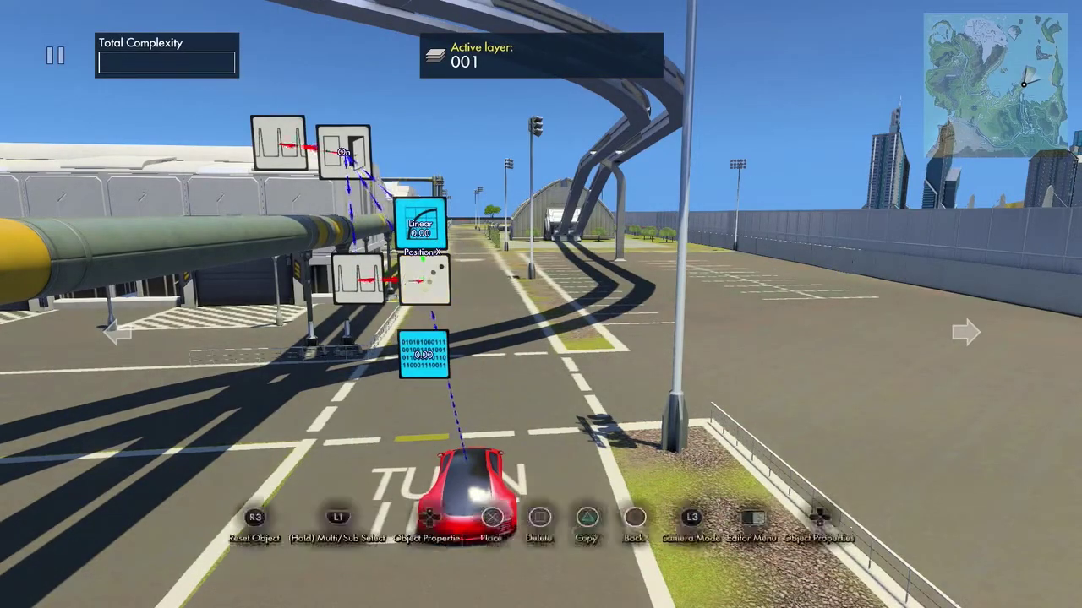
{"action": "key", "text": "Down"}
{"action": "key", "text": "Down"}
{"action": "key", "text": "Down"}
{"action": "key", "text": "Down"}
{"action": "key", "text": "Down"}
{"action": "key", "text": "Down"}
{"action": "key", "text": "Down"}
{"action": "key", "text": "Down"}
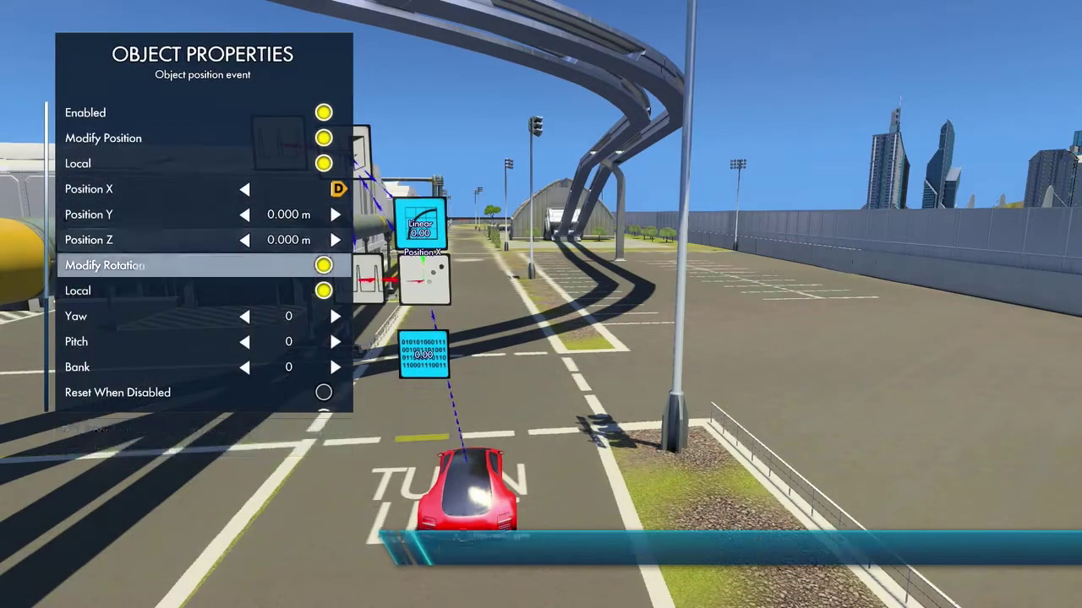
{"action": "key", "text": "Escape"}
{"action": "key", "text": "Return"}
{"action": "key", "text": "Escape"}
{"action": "key", "text": "Escape"}
{"action": "key", "text": "Escape"}
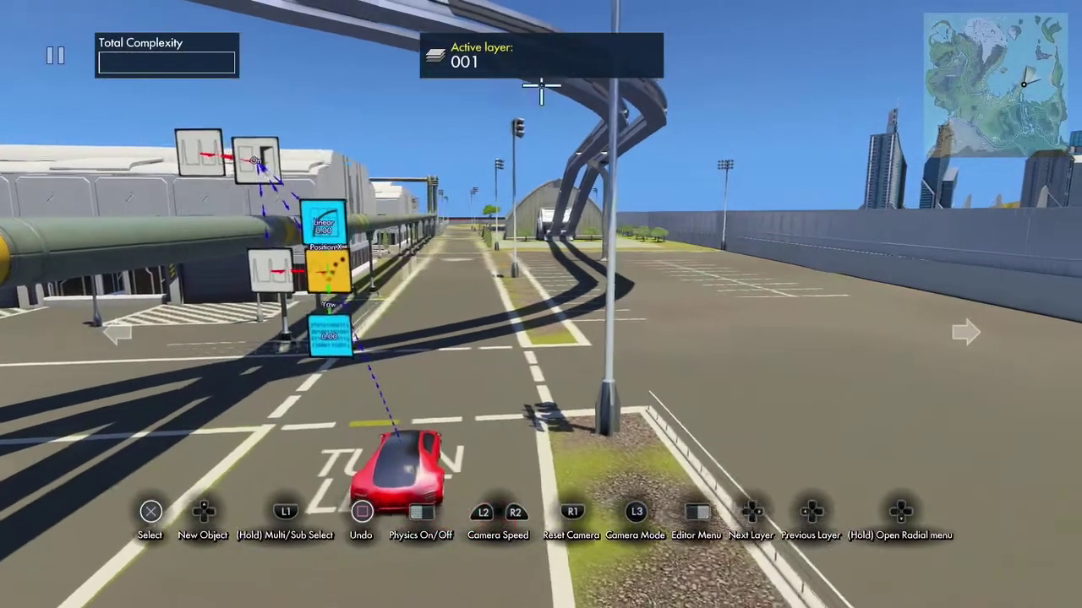
Add a third Interval trigger and place it apart from the existing logic group.
{"action": "key", "text": "Up"}
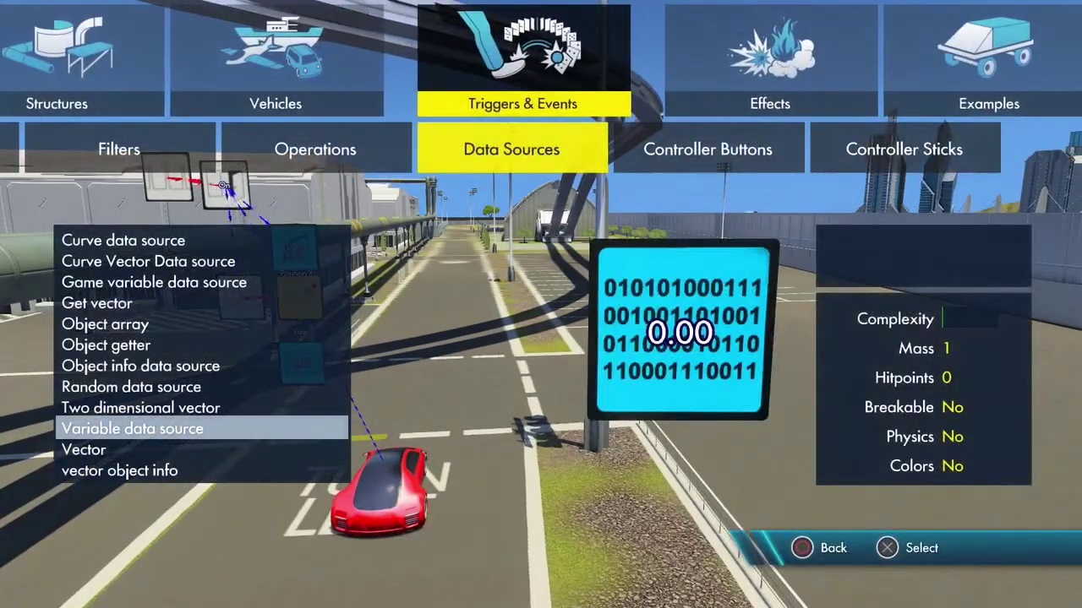
{"action": "key", "text": "Left"}
{"action": "key", "text": "Left"}
{"action": "key", "text": "Left"}
{"action": "key", "text": "Left"}
{"action": "key", "text": "Down"}
{"action": "key", "text": "Down"}
{"action": "key", "text": "Down"}
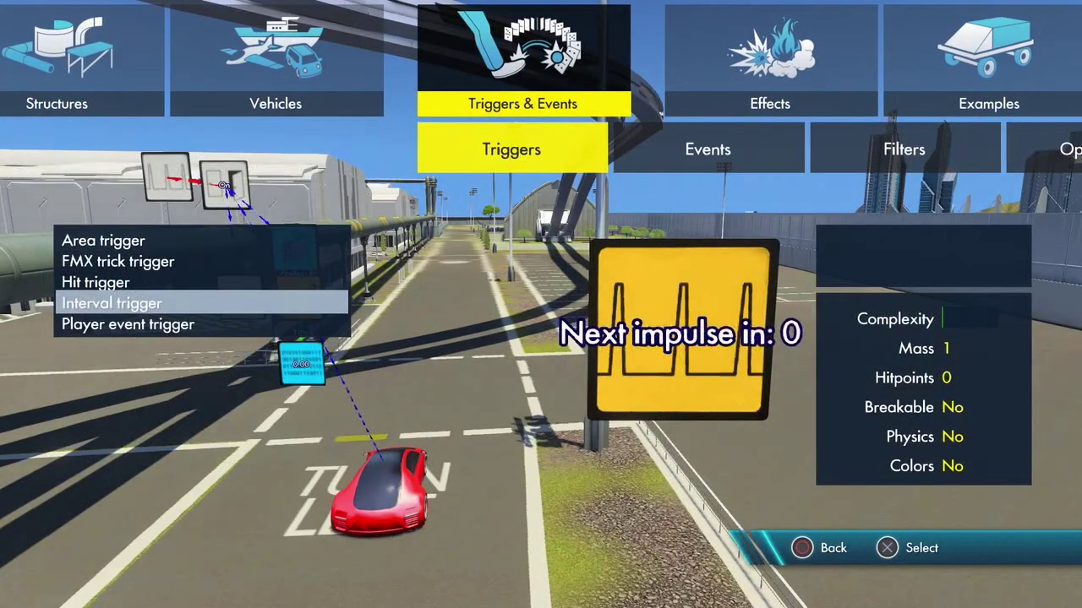
{"action": "key", "text": "Return"}
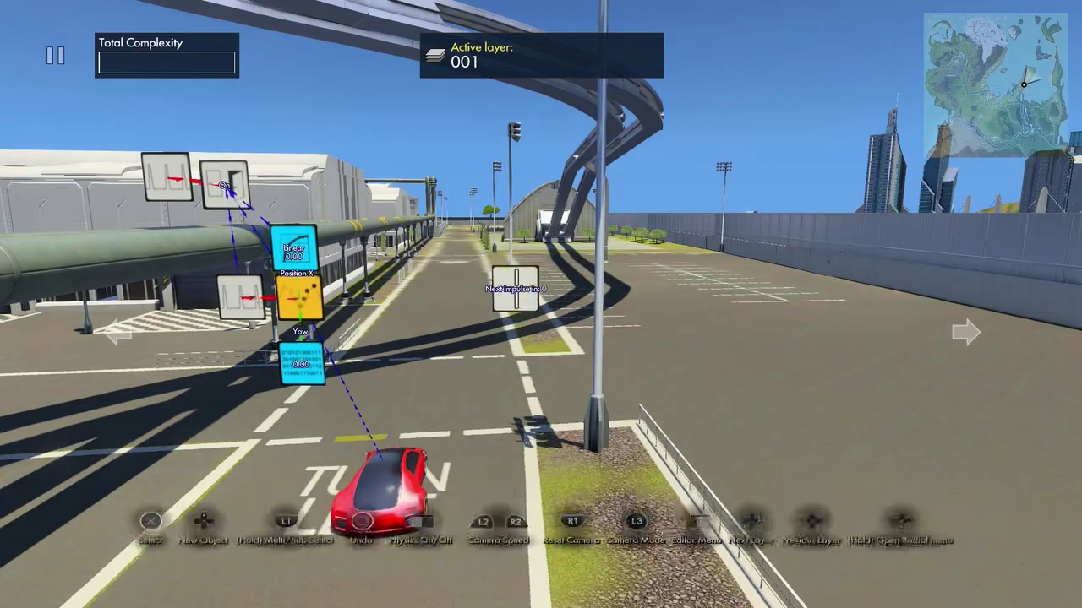
Add an Impulse delay filter and place it beside the new interval trigger.
{"action": "key", "text": "Up"}
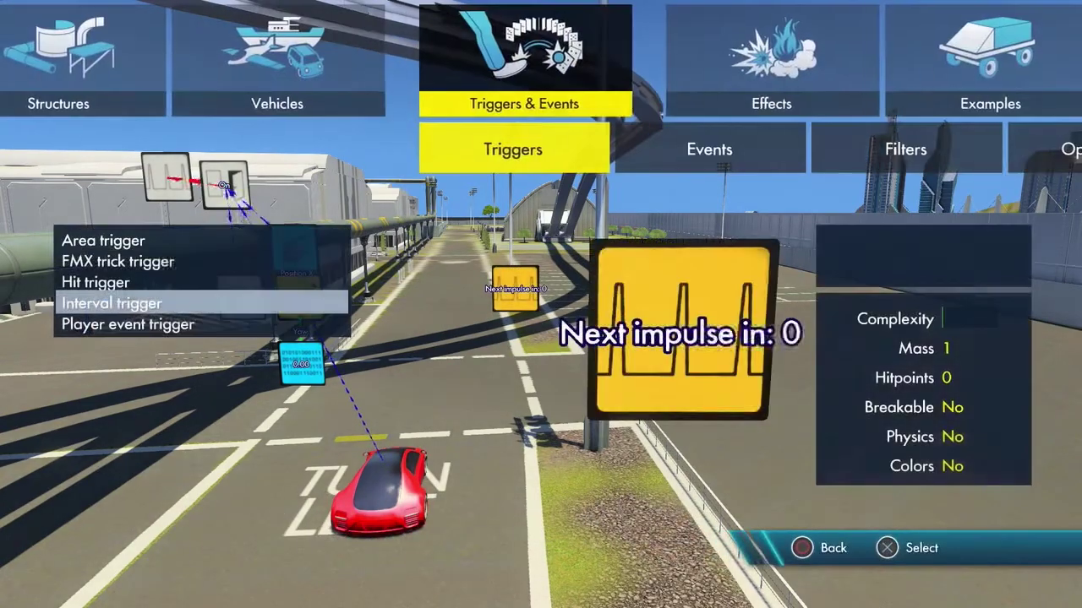
{"action": "key", "text": "Right"}
{"action": "key", "text": "Right"}
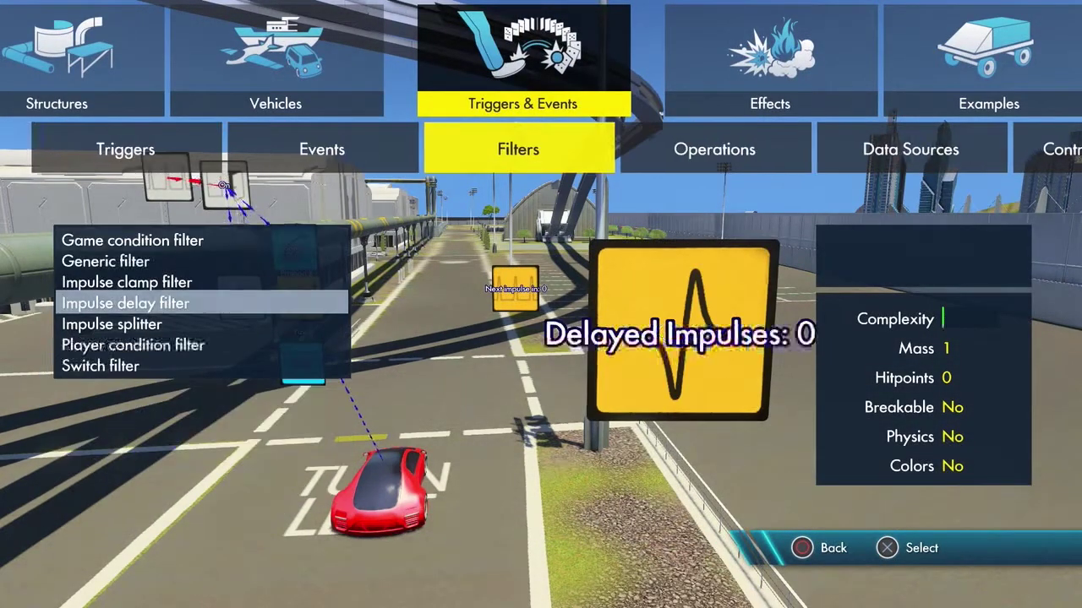
{"action": "key", "text": "Return"}
{"action": "key", "text": "Up"}
{"action": "key", "text": "Left"}
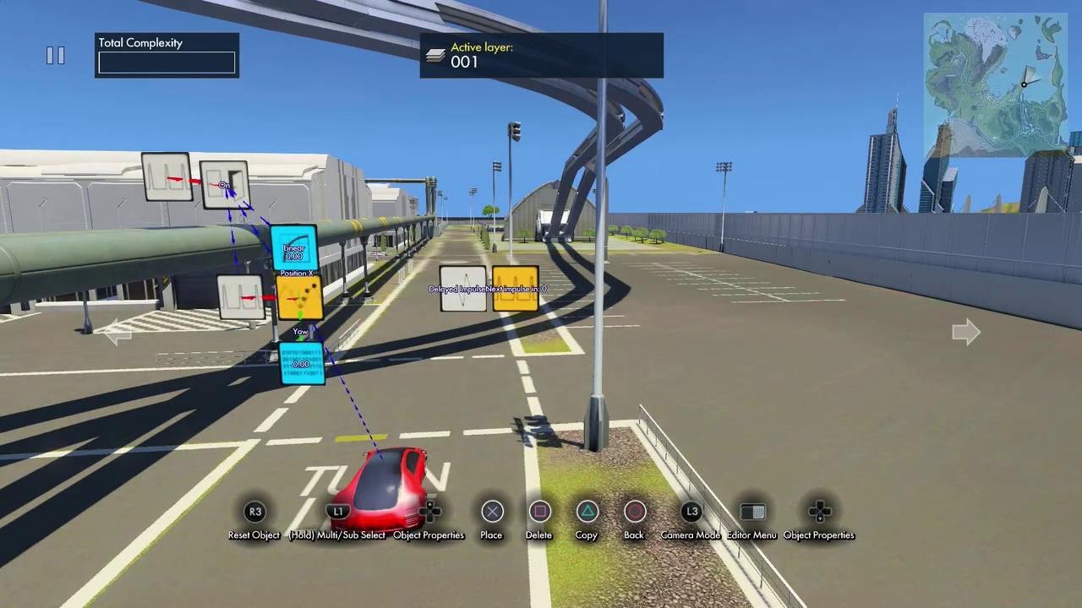
{"action": "key", "text": "Return"}
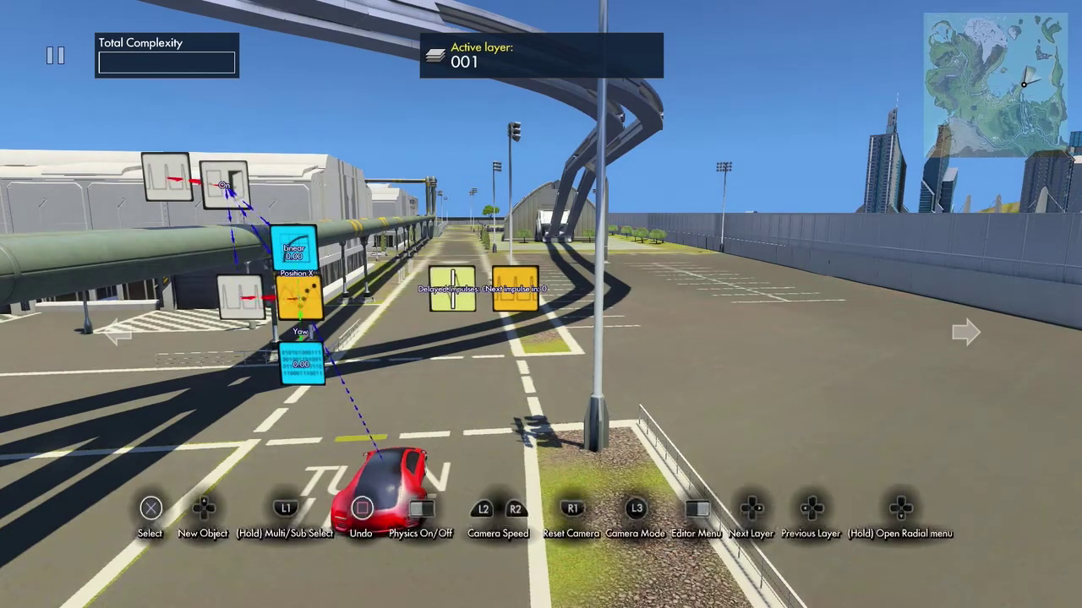
Add a Set value event and place it on the interval trigger's other side, opposite the impulse delay filter.
{"action": "key", "text": "space"}
{"action": "key", "text": "Left"}
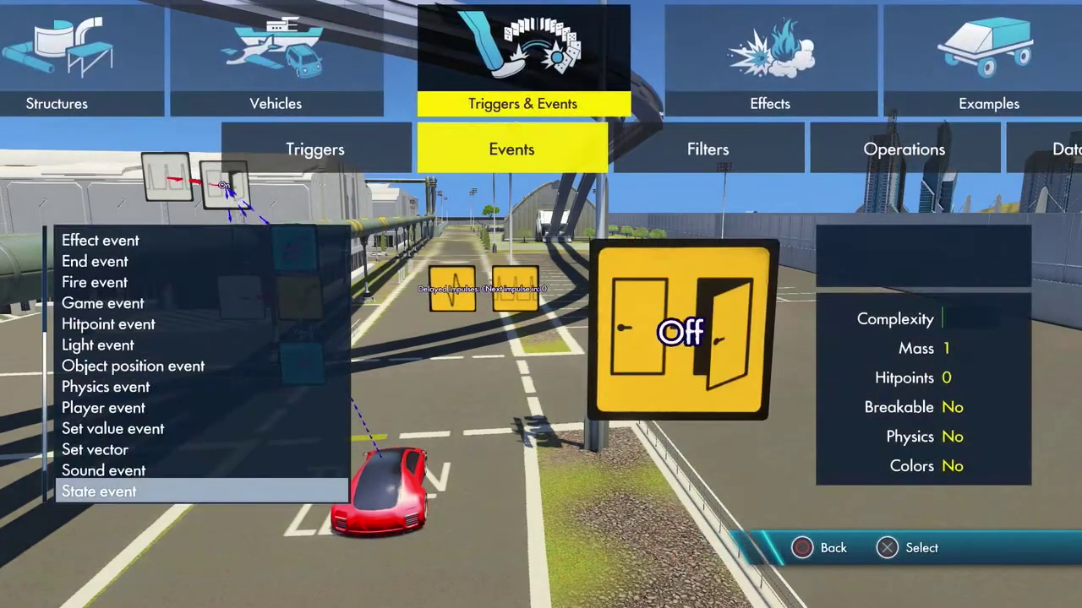
{"action": "key", "text": "Up"}
{"action": "key", "text": "Up"}
{"action": "key", "text": "Return"}
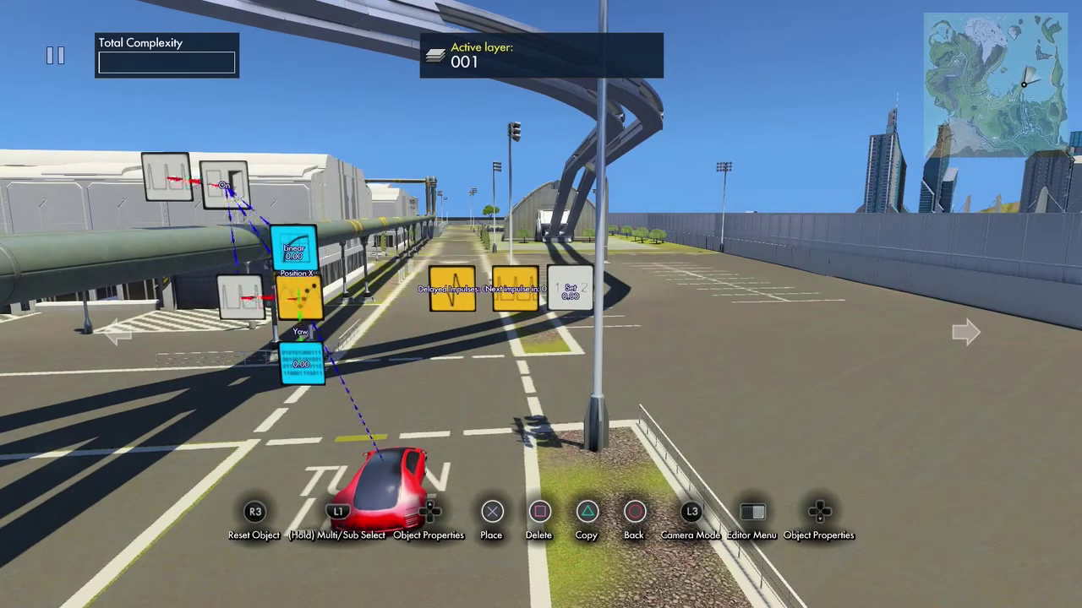
{"action": "key", "text": "Return"}
Add a second Curve data source and place it below the set value event.
{"action": "key", "text": "Return"}
{"action": "key", "text": "Right"}
{"action": "key", "text": "Right"}
{"action": "key", "text": "Right"}
{"action": "key", "text": "Up"}
{"action": "key", "text": "Up"}
{"action": "key", "text": "Up"}
{"action": "key", "text": "Up"}
{"action": "key", "text": "Up"}
{"action": "key", "text": "Up"}
{"action": "key", "text": "Up"}
{"action": "key", "text": "Up"}
{"action": "key", "text": "Up"}
{"action": "key", "text": "Up"}
{"action": "key", "text": "Return"}
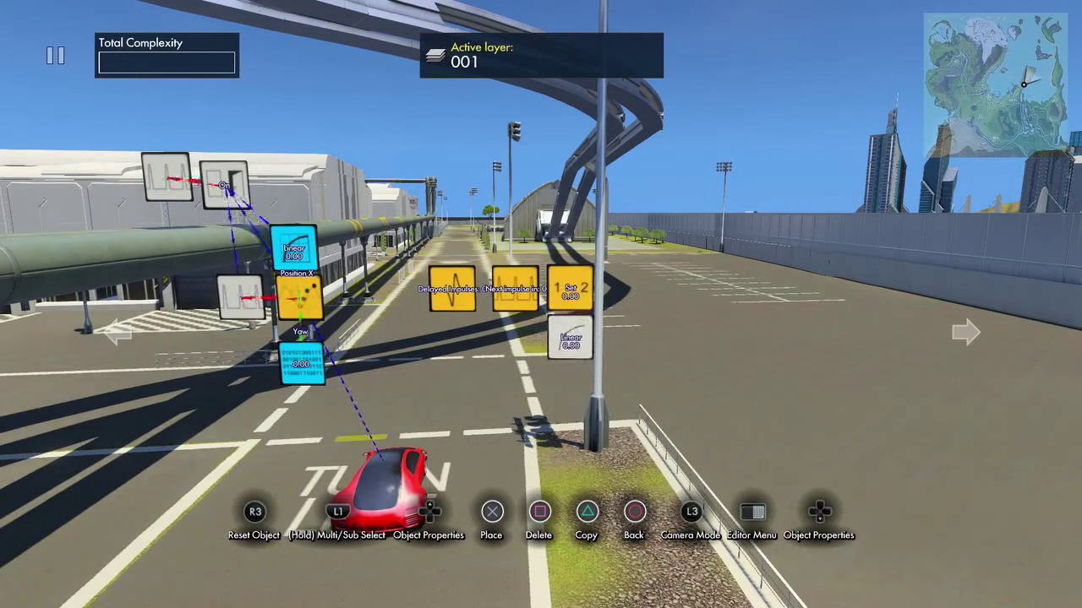
{"action": "key", "text": "Return"}
Add two State events side by side above the new interval trigger and the set value event.
{"action": "key", "text": "Up"}
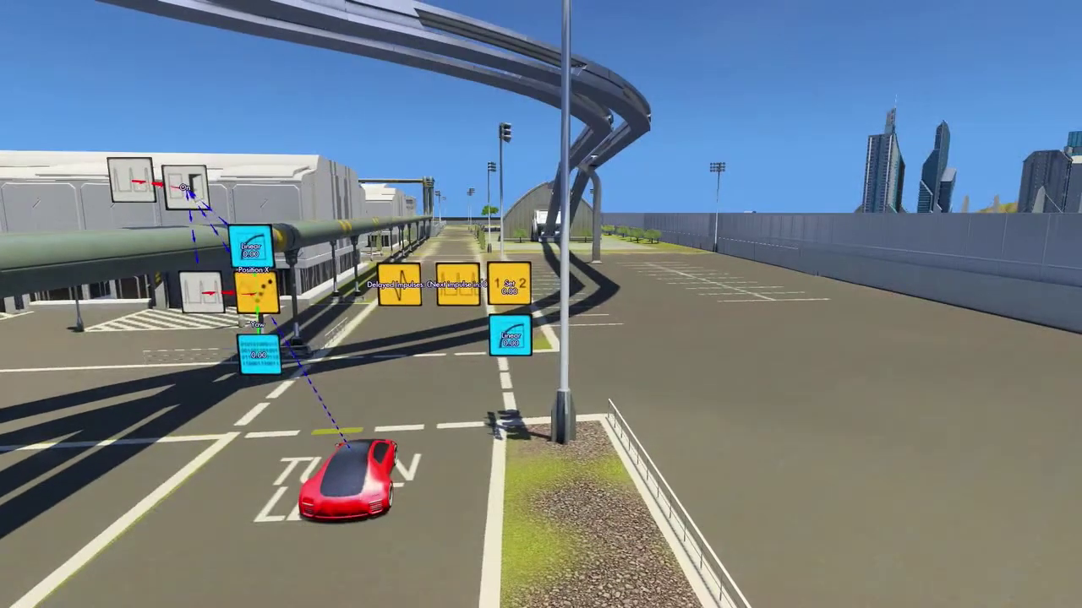
{"action": "key", "text": "Left"}
{"action": "key", "text": "Left"}
{"action": "key", "text": "Left"}
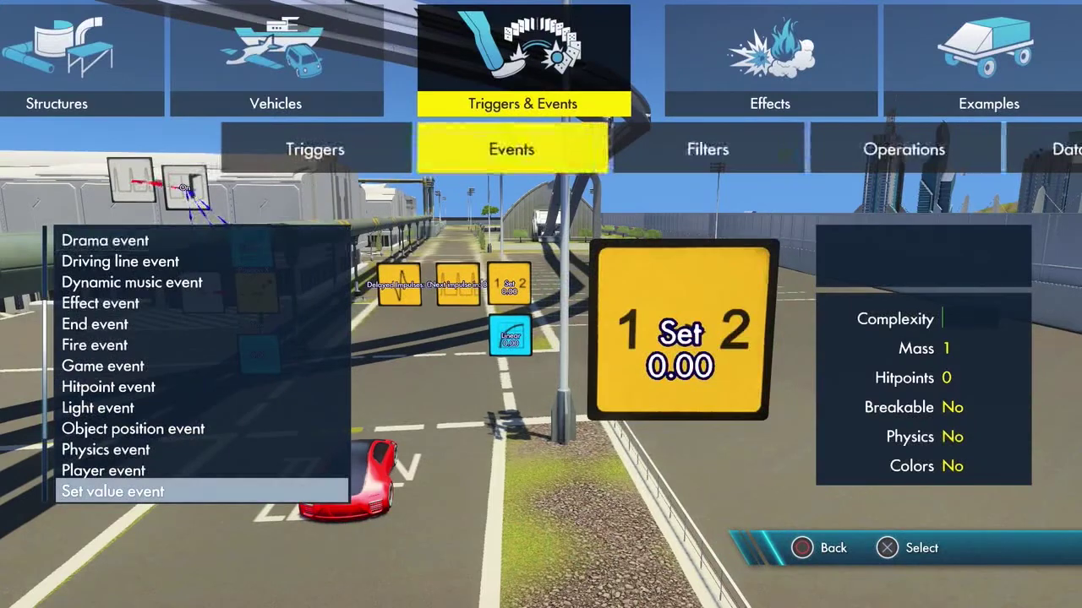
{"action": "key", "text": "Down"}
{"action": "key", "text": "Down"}
{"action": "key", "text": "Down"}
{"action": "key", "text": "Return"}
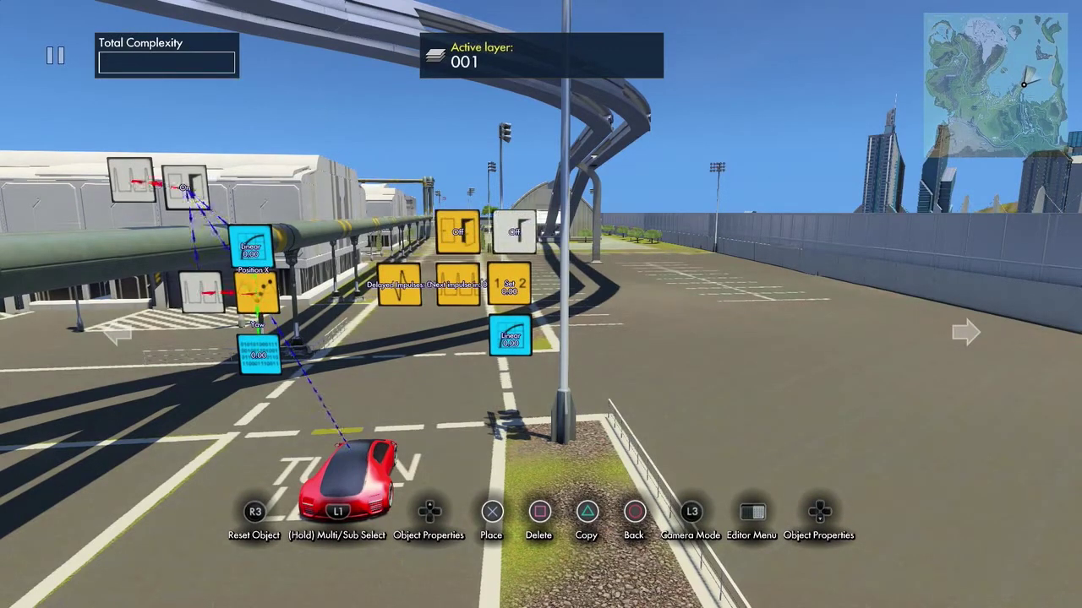
{"action": "key", "text": "Return"}
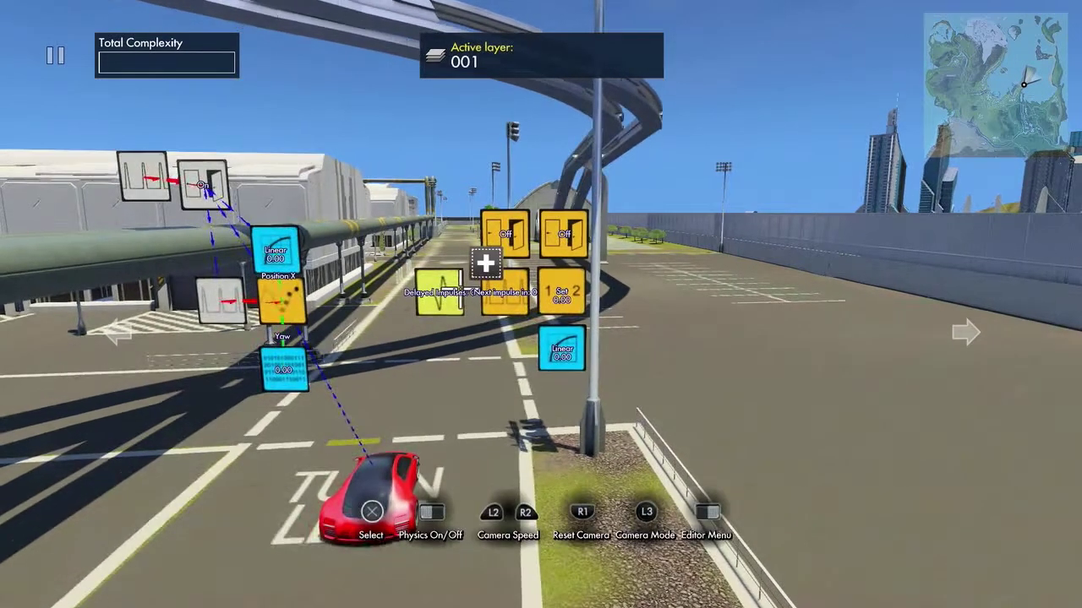
Place a copy of the impulse delay filter above the new state events and move the original beside them.
{"action": "key", "text": "Return"}
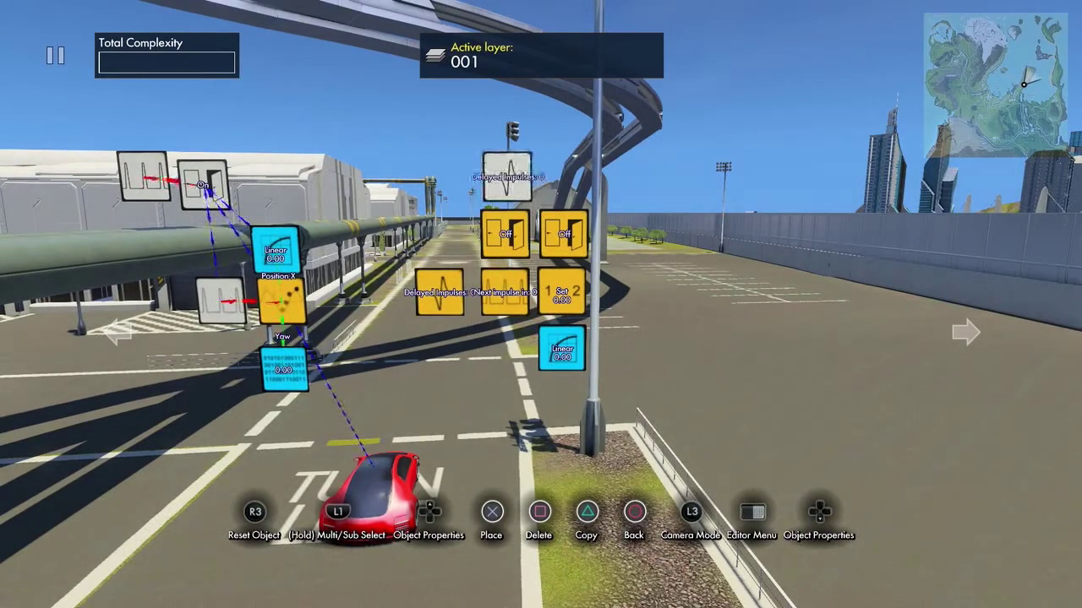
{"action": "key", "text": "Return"}
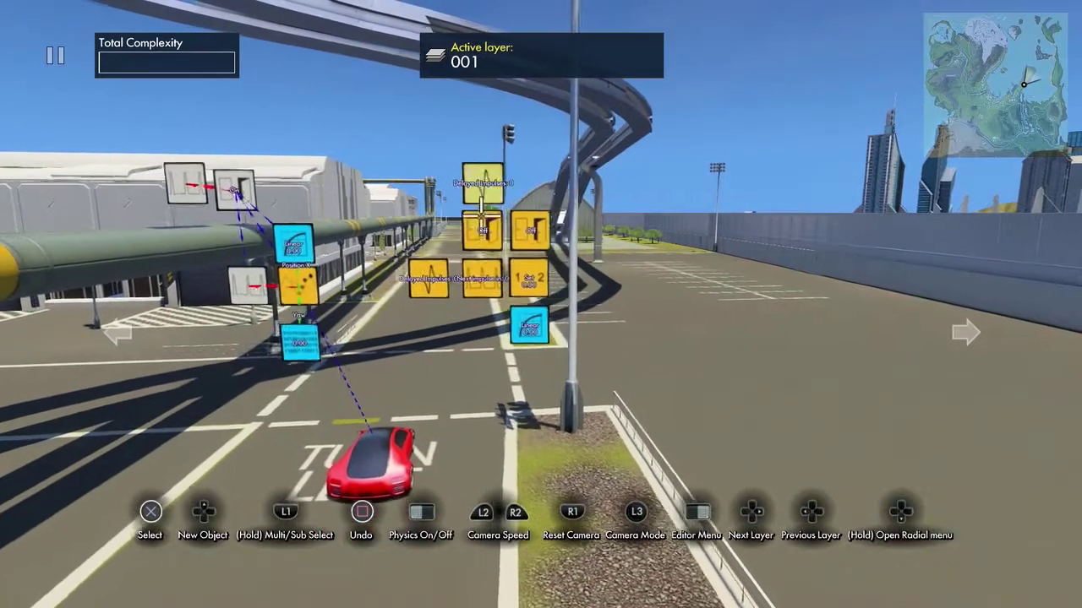
{"action": "left_click", "coordinate": [476, 254]}
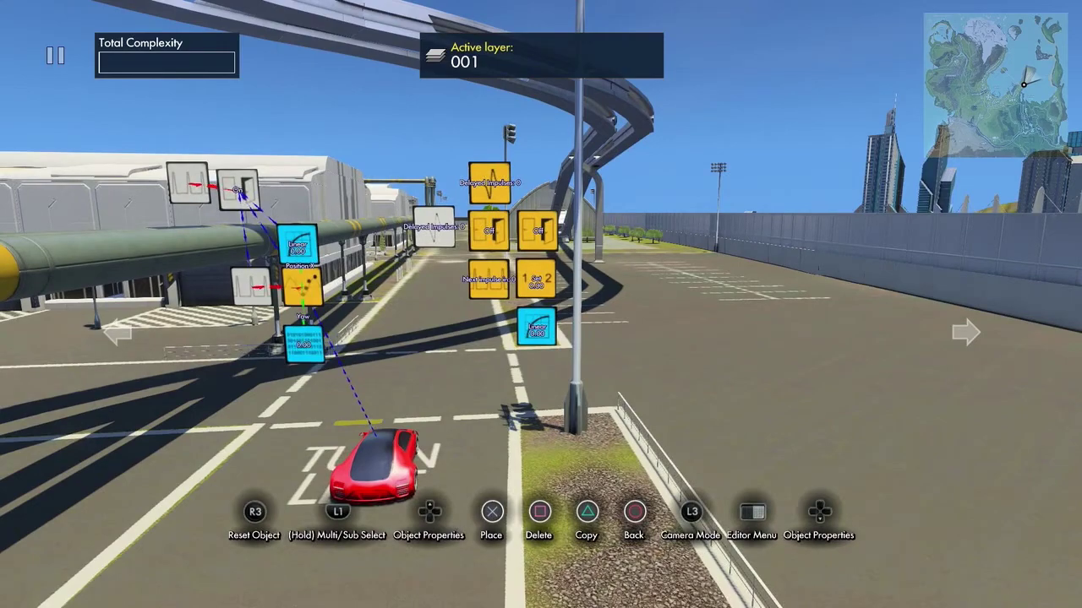
{"action": "left_click", "coordinate": [441, 228]}
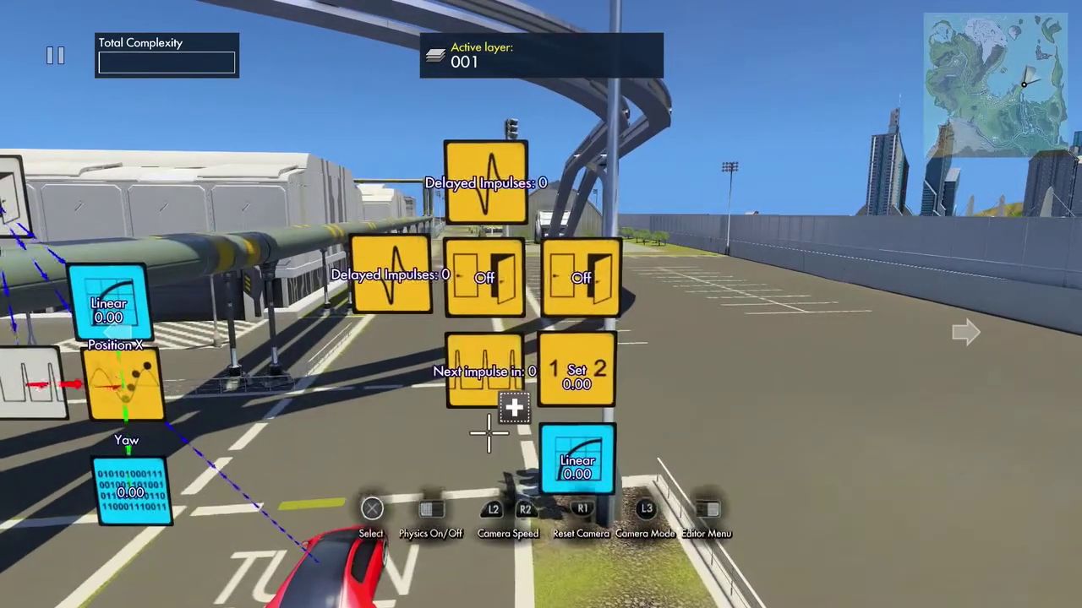
Make the set value event the target of the interval trigger beside it.
{"action": "left_click", "coordinate": [488, 404]}
{"action": "key", "text": "Down"}
{"action": "key", "text": "Down"}
{"action": "key", "text": "Down"}
{"action": "key", "text": "Up"}
{"action": "key", "text": "Down"}
{"action": "key", "text": "Down"}
{"action": "key", "text": "Down"}
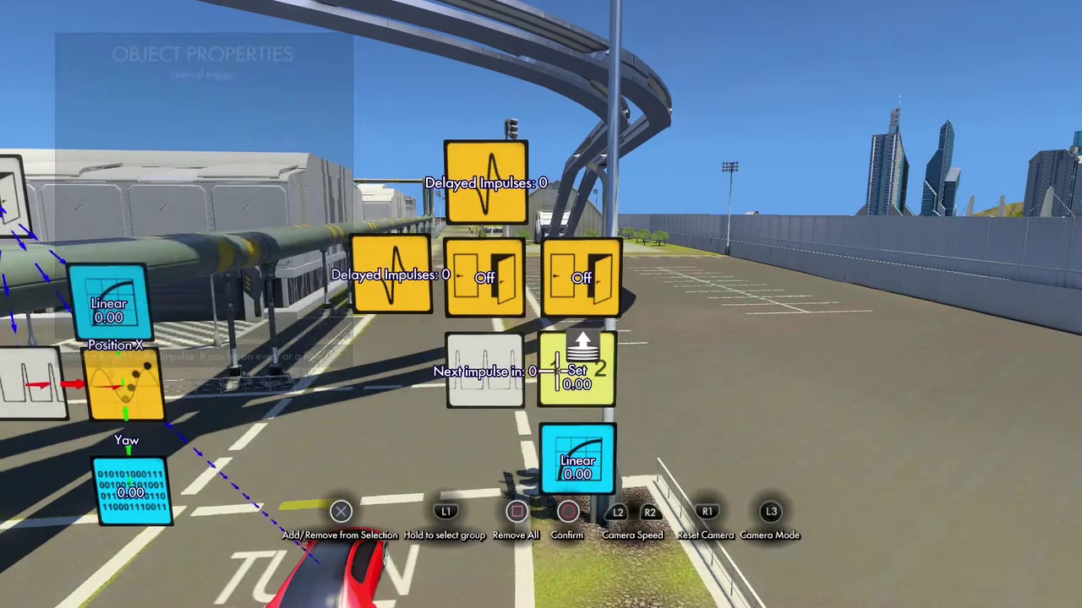
{"action": "key", "text": "Escape"}
{"action": "key", "text": "Escape"}
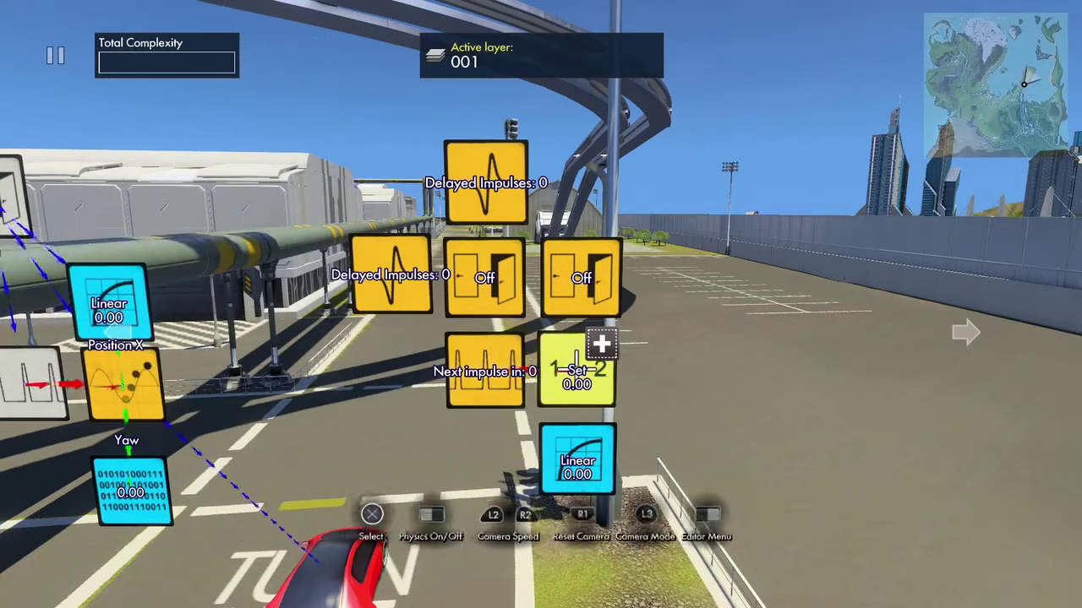
Link the set value event's Value to the curve data source below it.
{"action": "left_click", "coordinate": [576, 370]}
{"action": "key", "text": "Down"}
{"action": "key", "text": "Down"}
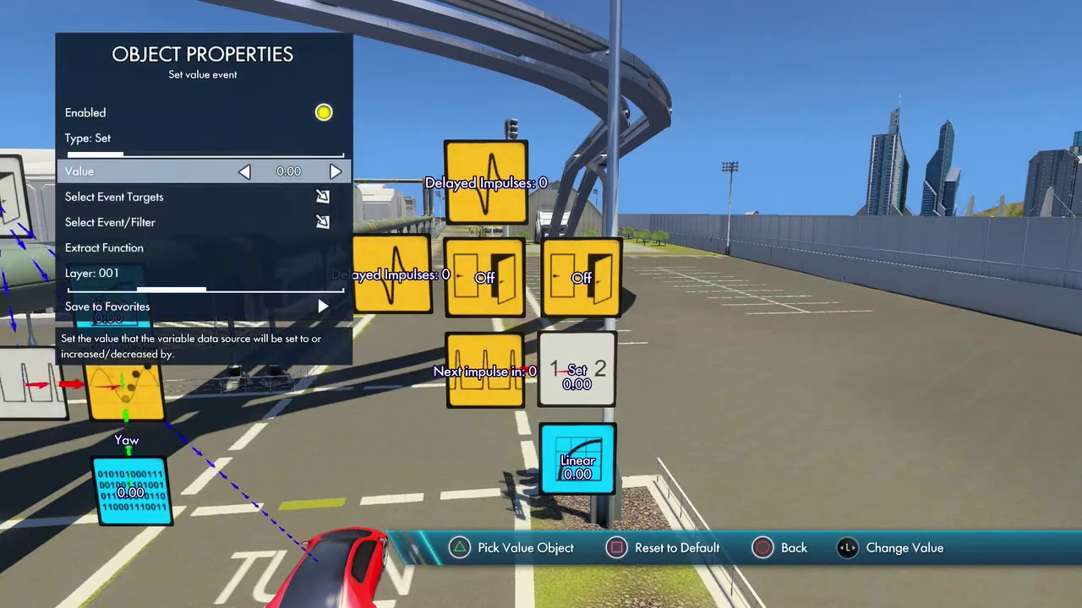
{"action": "key", "text": "Return"}
{"action": "key", "text": "Escape"}
Make the variable data source that drives Yaw the target of the set value event.
{"action": "key", "text": "Down"}
{"action": "key", "text": "Return"}
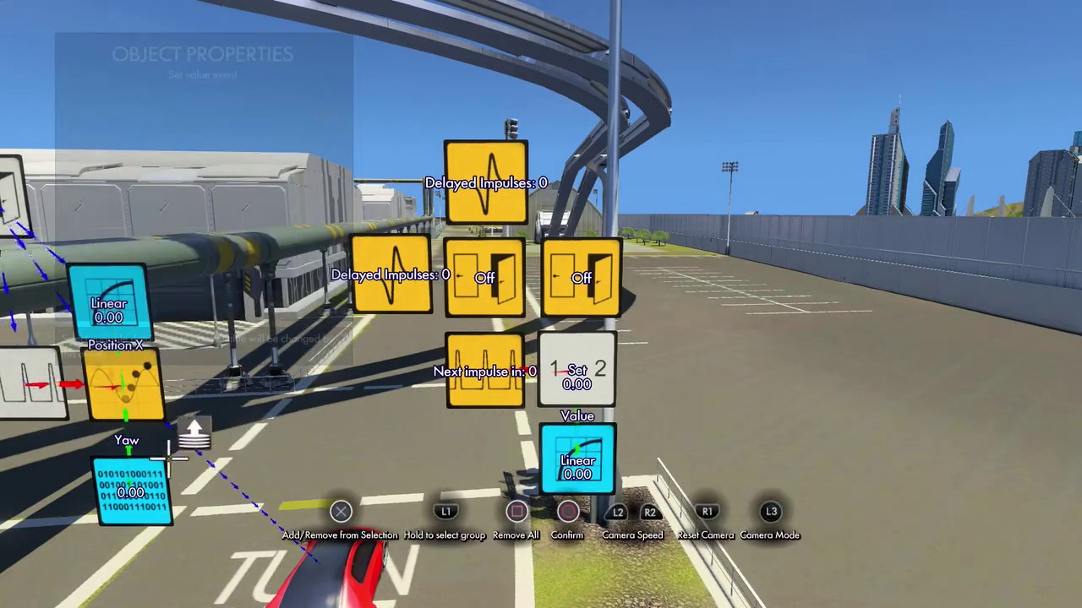
{"action": "key", "text": "Return"}
{"action": "key", "text": "Escape"}
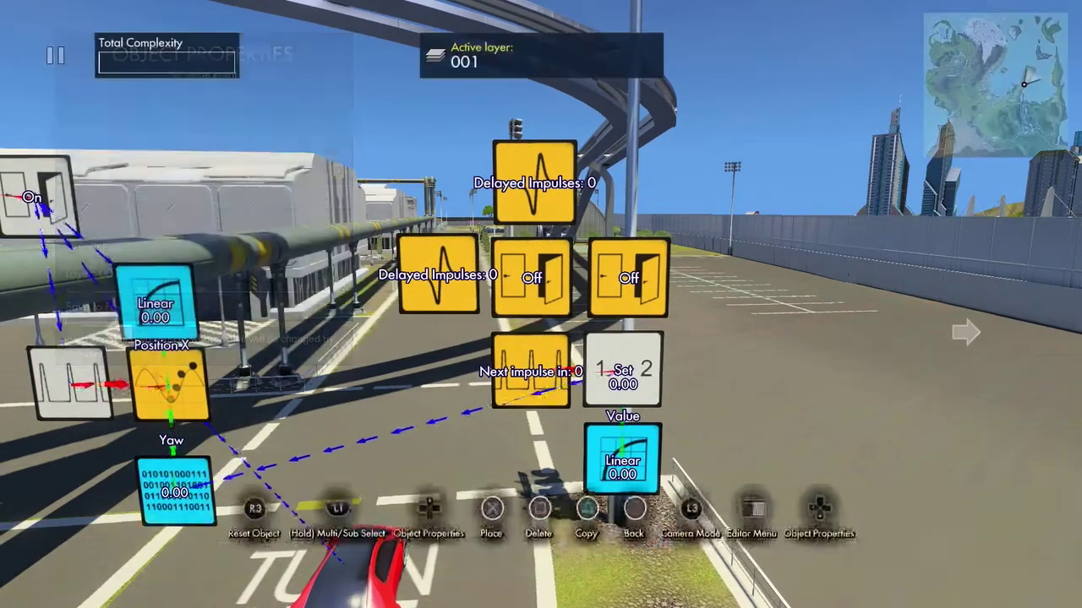
{"action": "key", "text": "Escape"}
Set the second curve data source's curve type to Quadratic Ease In Out.
{"action": "left_click", "coordinate": [575, 434]}
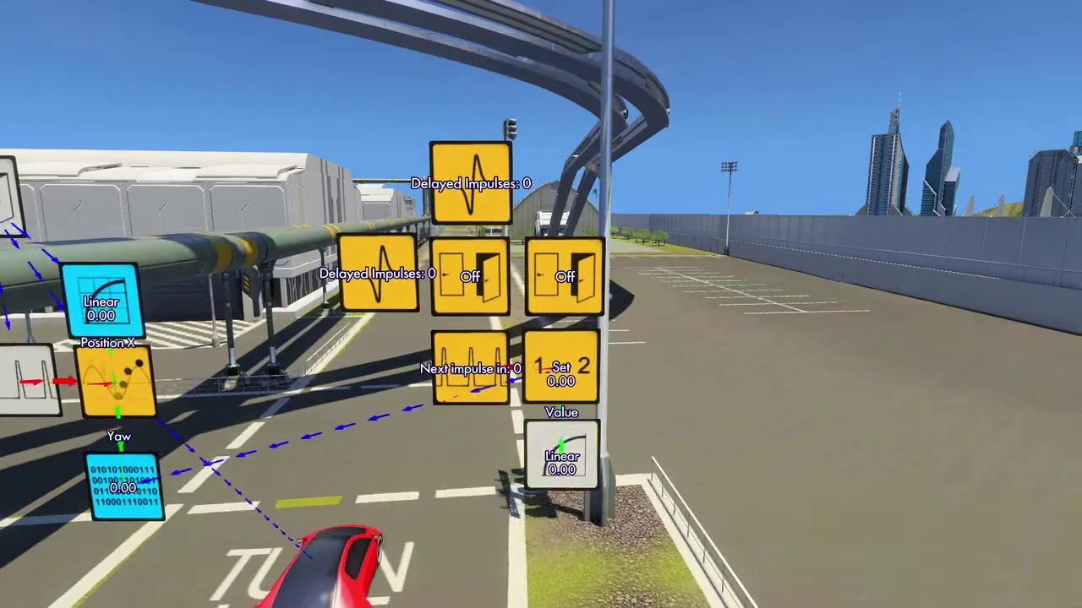
{"action": "key", "text": "Right"}
{"action": "key", "text": "Right"}
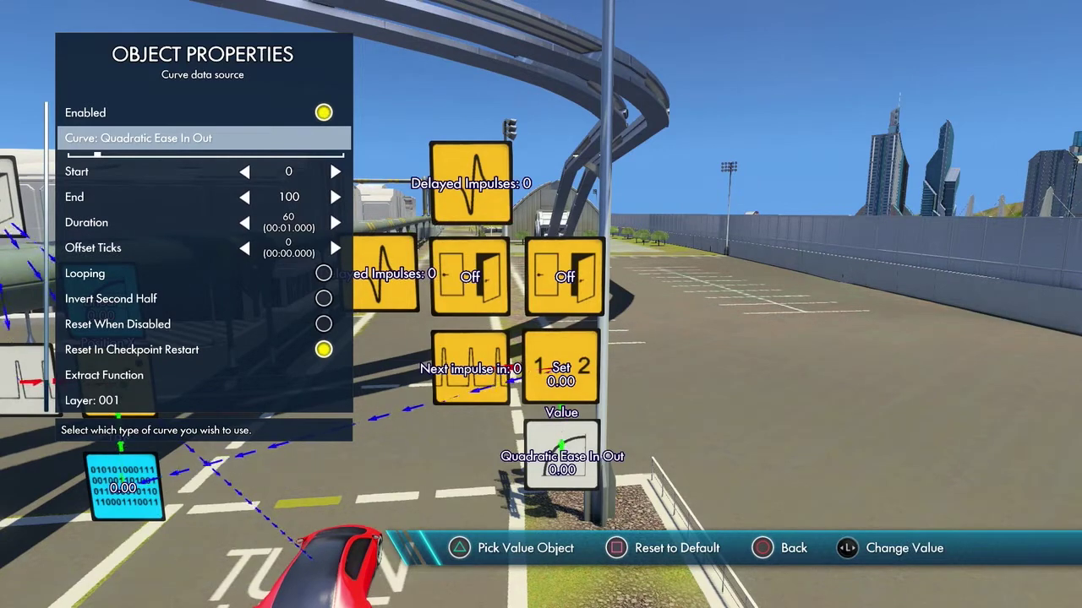
Set the second curve data source's End value to 90 and shorten its Duration.
{"action": "key", "text": "Down"}
{"action": "key", "text": "Down"}
{"action": "key", "text": "Left"}
{"action": "key", "text": "Left"}
{"action": "key", "text": "Left"}
{"action": "key", "text": "Left"}
{"action": "key", "text": "Left"}
{"action": "key", "text": "Left"}
{"action": "key", "text": "Left"}
{"action": "key", "text": "Left"}
{"action": "key", "text": "Left"}
{"action": "key", "text": "Left"}
{"action": "key", "text": "Down"}
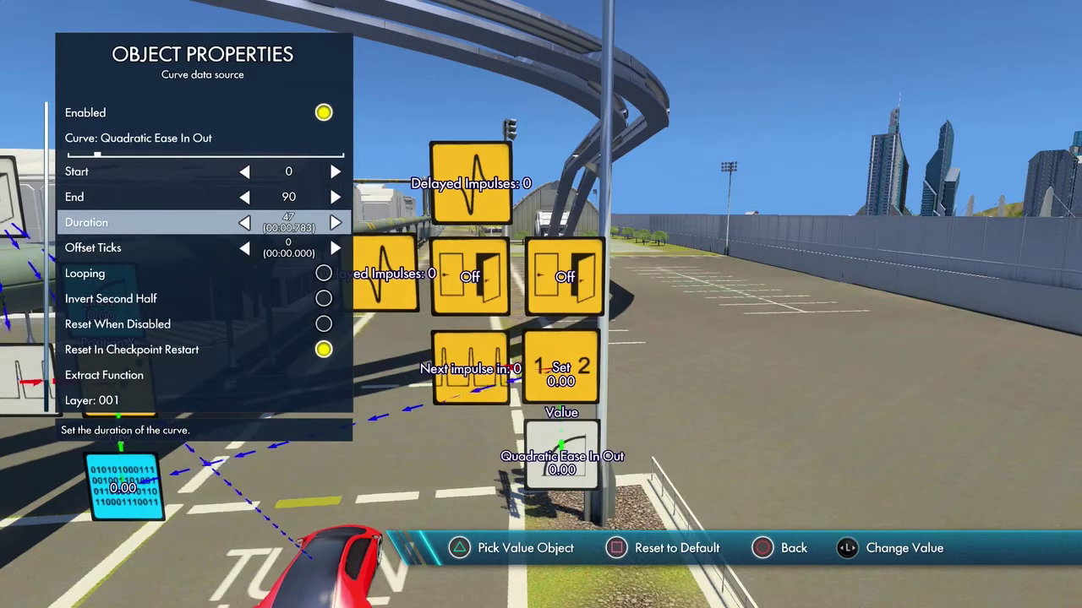
{"action": "key", "text": "Escape"}
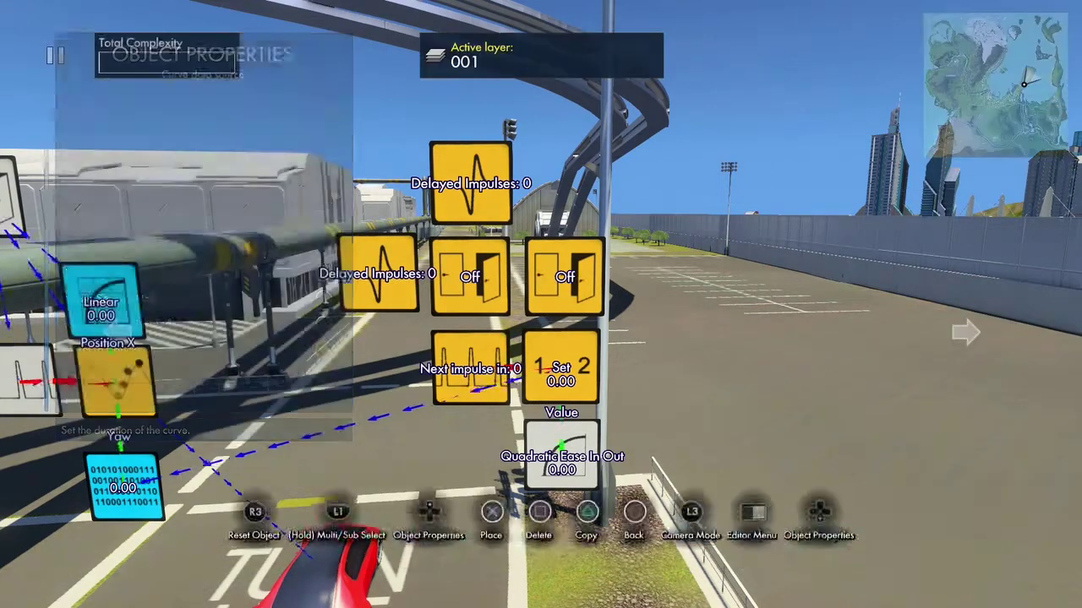
Disable the interval trigger that drives the set value event.
{"action": "key", "text": "Return"}
{"action": "key", "text": "Up"}
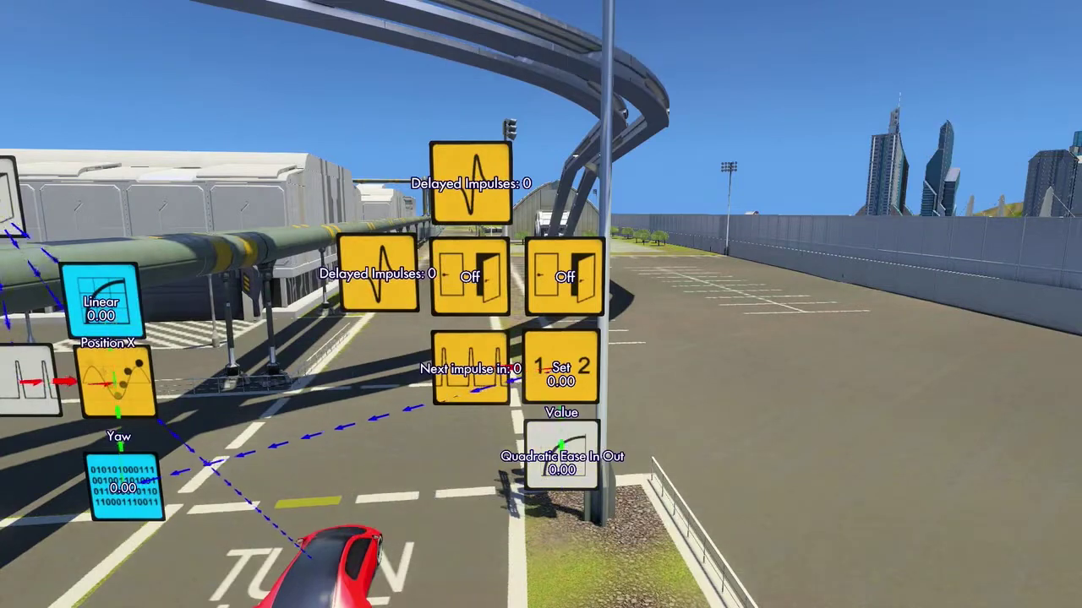
{"action": "key", "text": "Return"}
{"action": "key", "text": "Escape"}
{"action": "key", "text": "Return"}
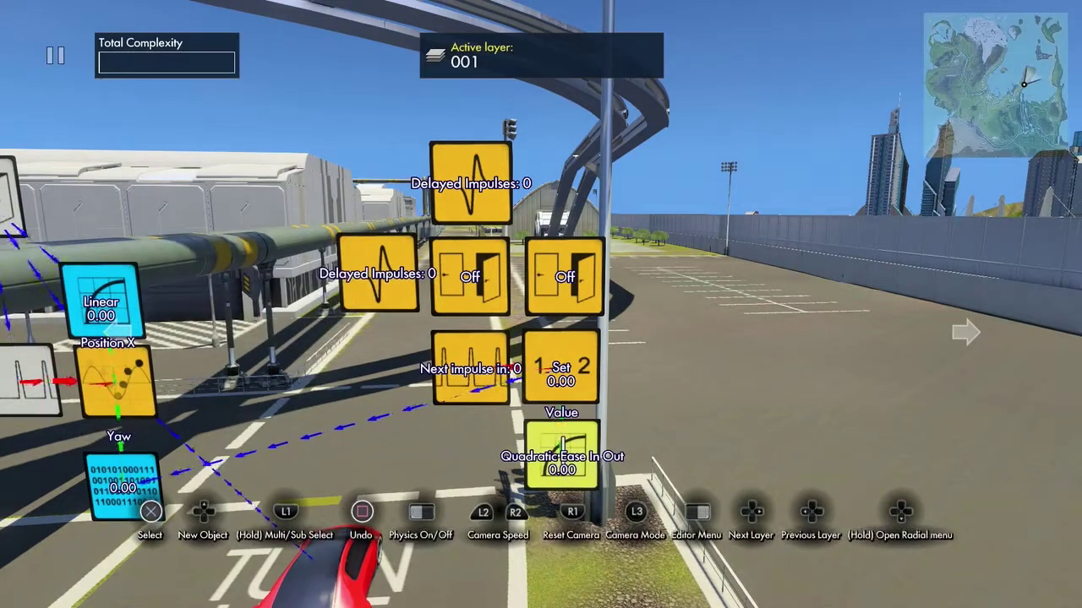
{"action": "key", "text": "Return"}
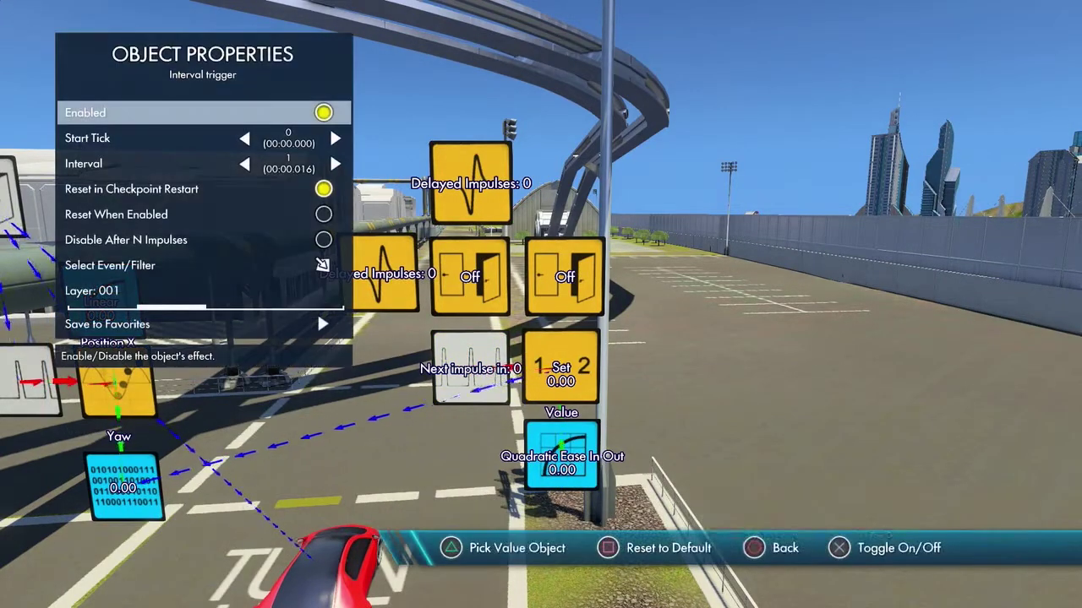
{"action": "key", "text": "Escape"}
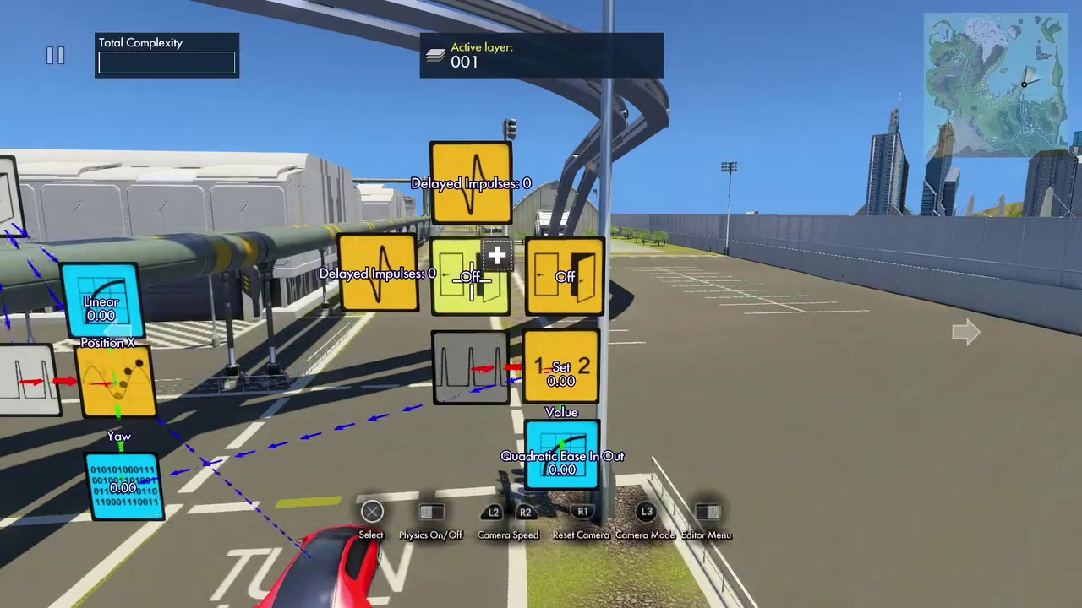
Set the state event above the interval trigger to On and target the interval trigger and the Quadratic Ease In Out curve.
{"action": "key", "text": "Return"}
{"action": "key", "text": "Down"}
{"action": "key", "text": "Right"}
{"action": "key", "text": "Down"}
{"action": "key", "text": "Down"}
{"action": "key", "text": "Return"}
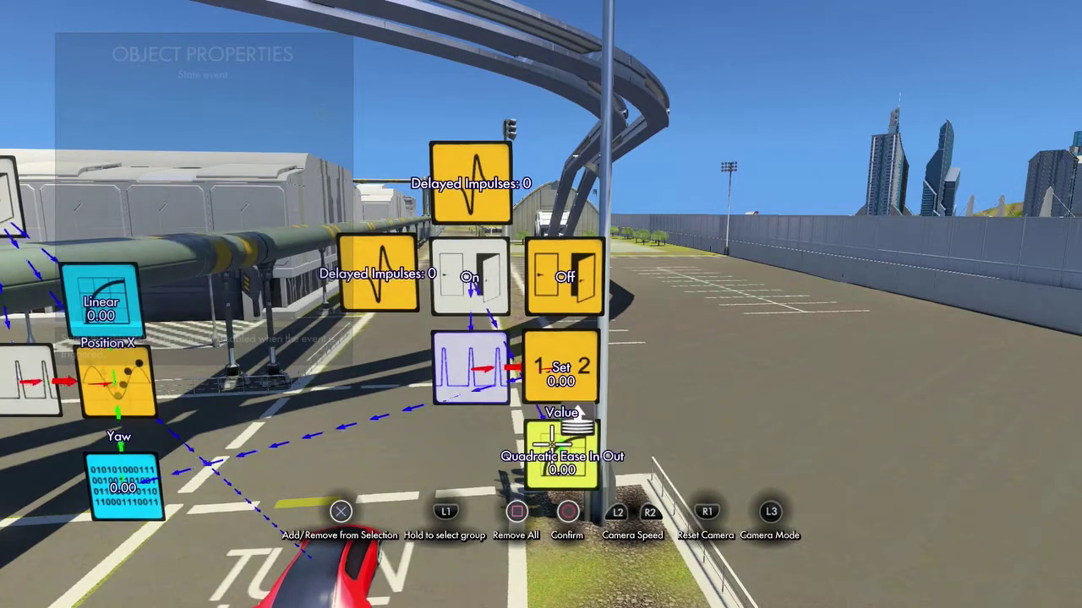
{"action": "key", "text": "Return"}
Link the On state event to the impulse event directly above it.
{"action": "key", "text": "Down"}
{"action": "key", "text": "Return"}
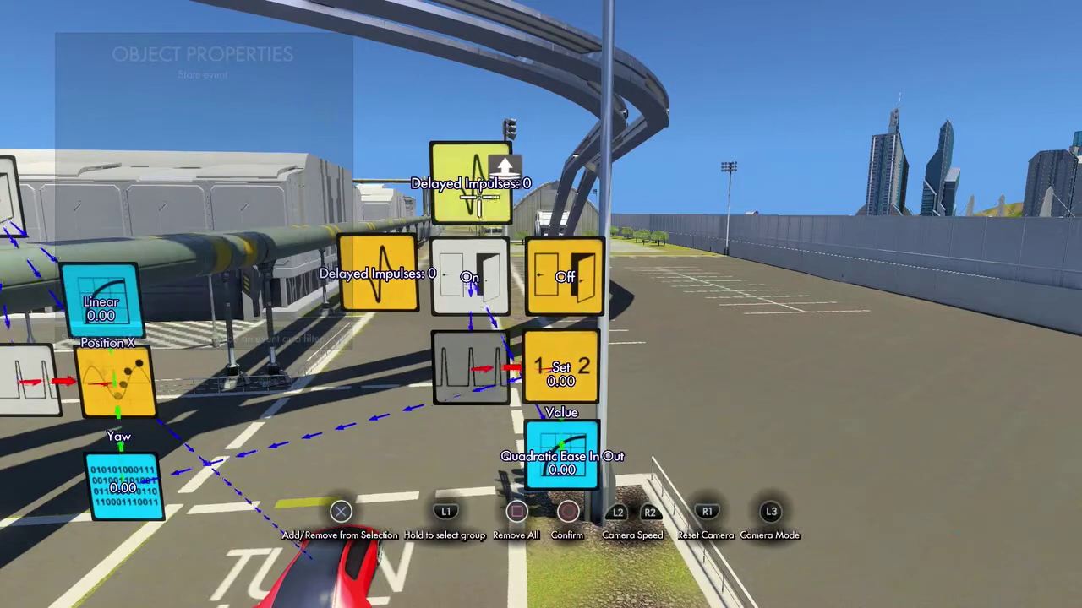